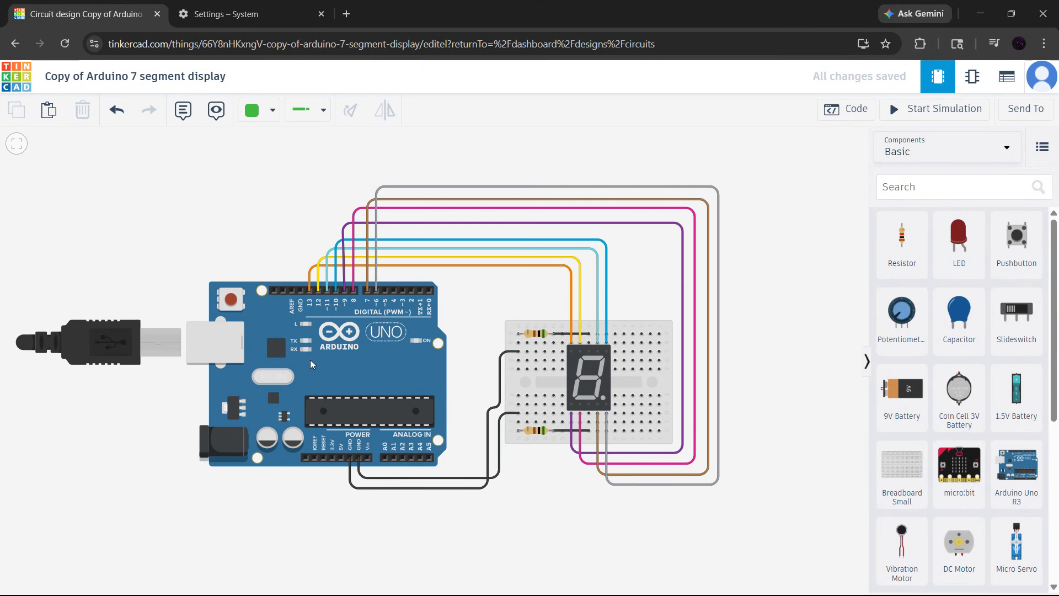
Step: Examine the Arduino Uno, its two ground wires and where they meet the resistors on the breadboard
click(310, 360)
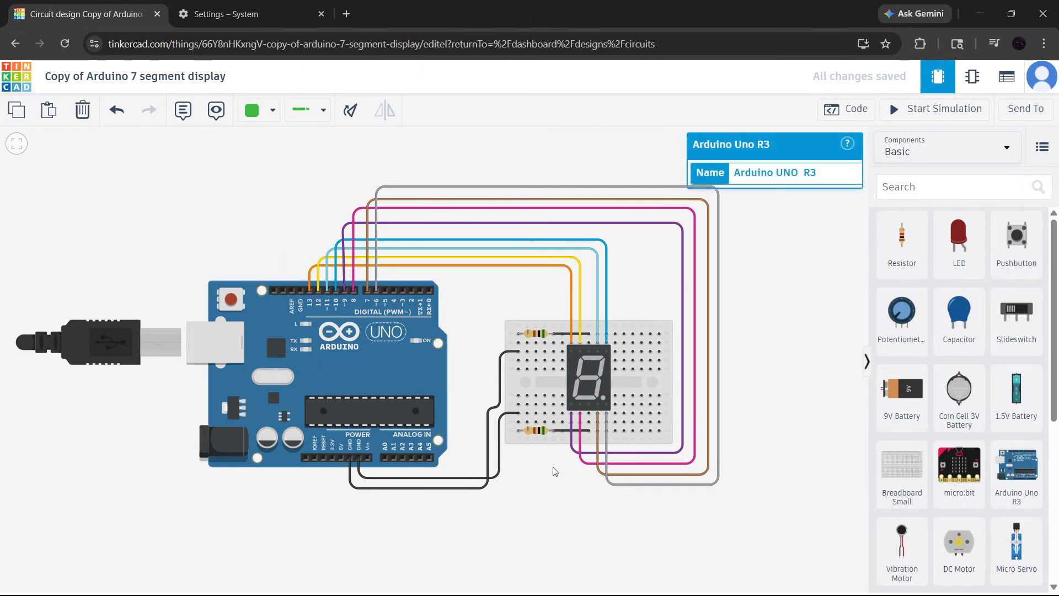
click(753, 325)
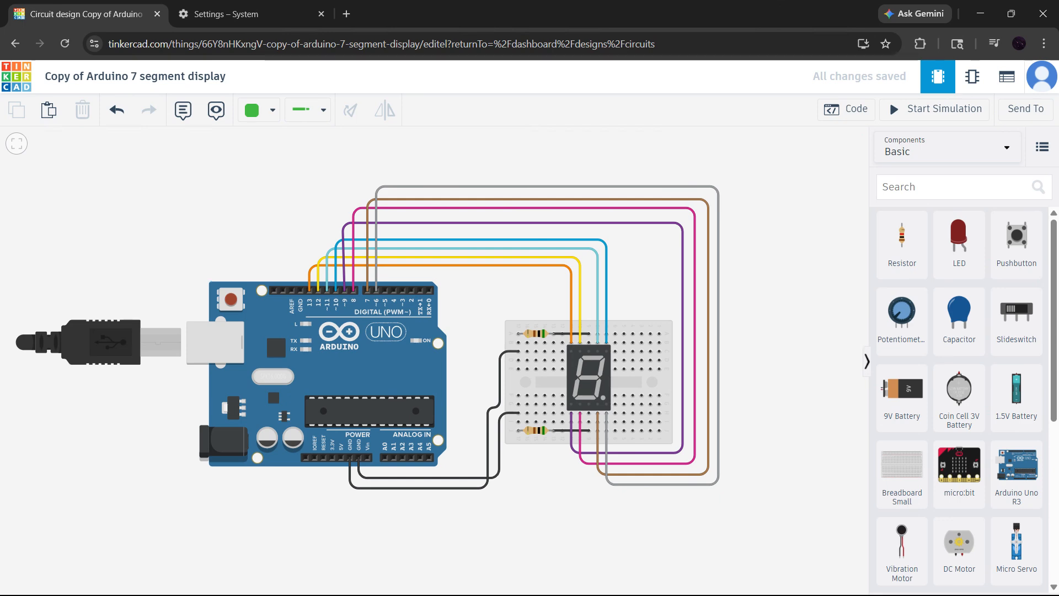
scroll(519, 389, up, 5)
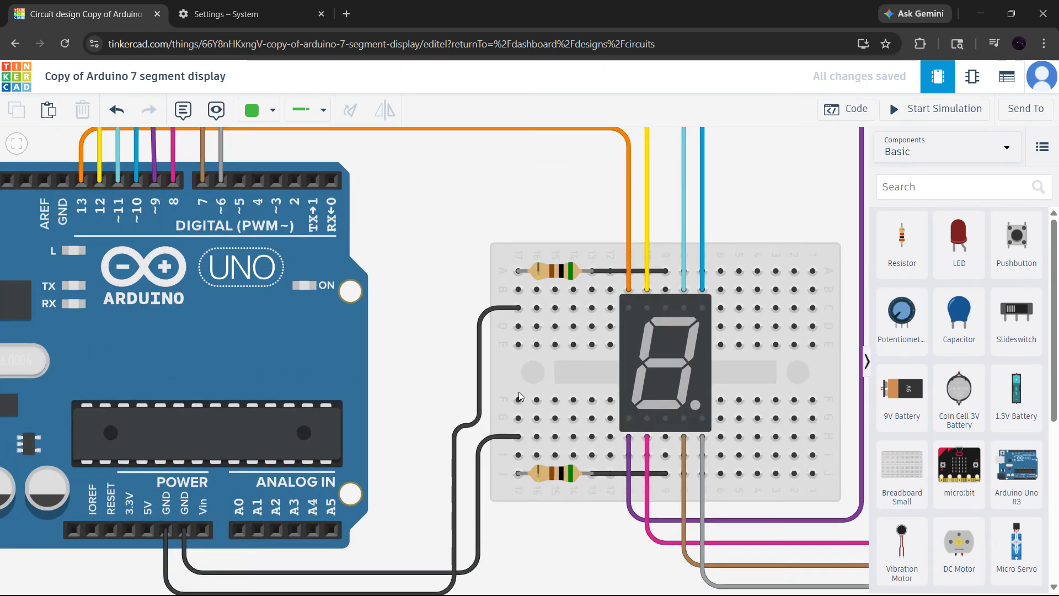
click(519, 310)
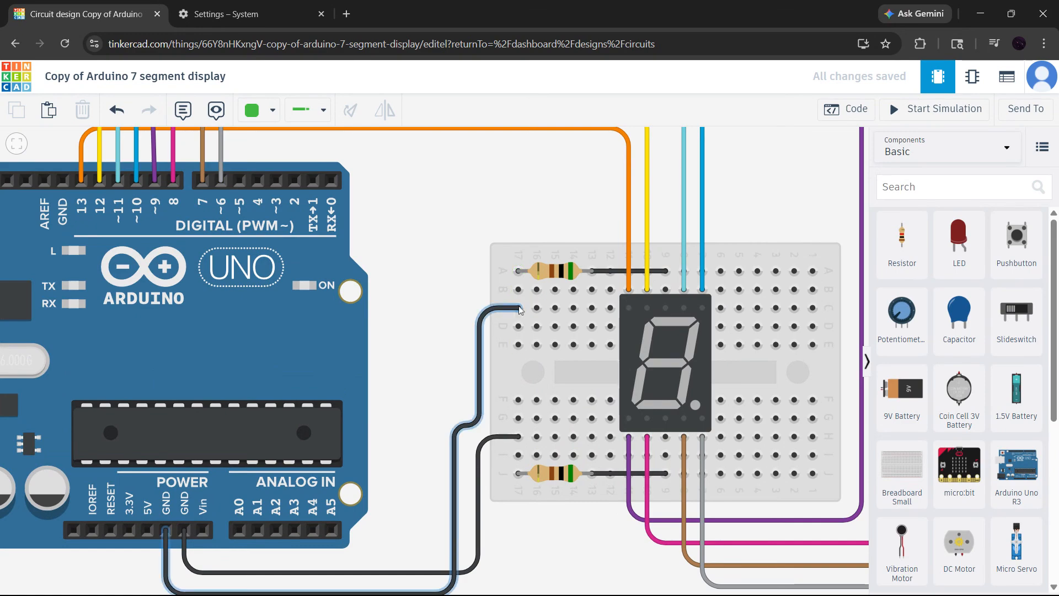
scroll(519, 438, down, 3)
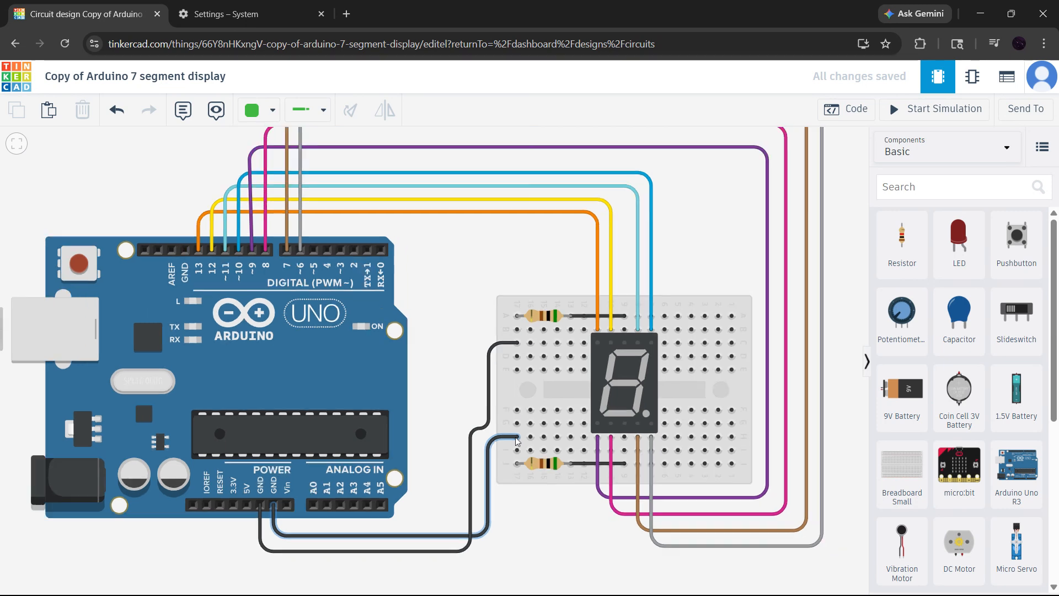
drag(546, 534, 603, 455)
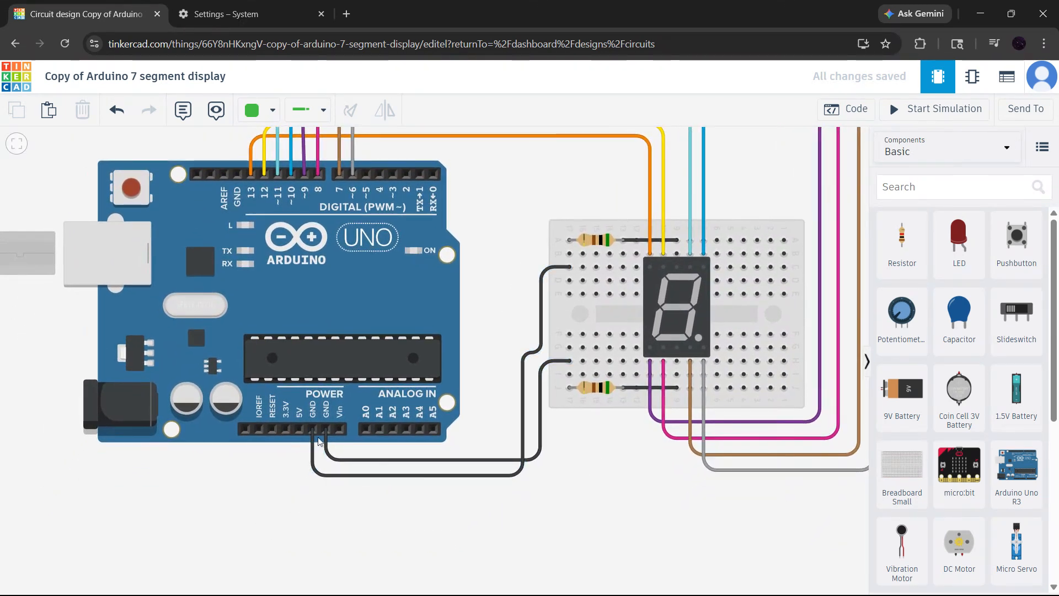
scroll(597, 270, up, 1)
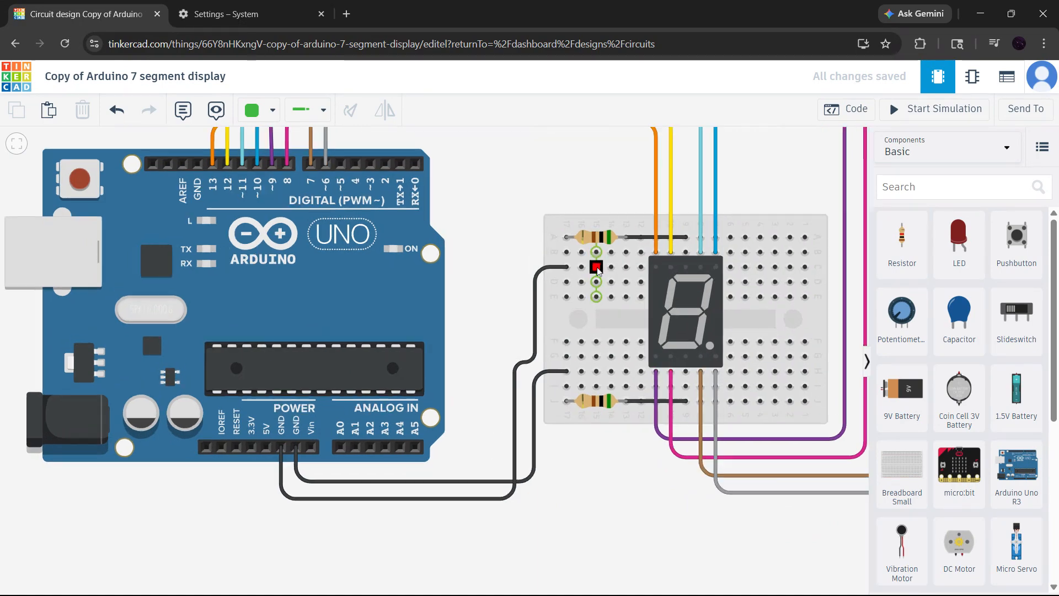
scroll(598, 270, up, 3)
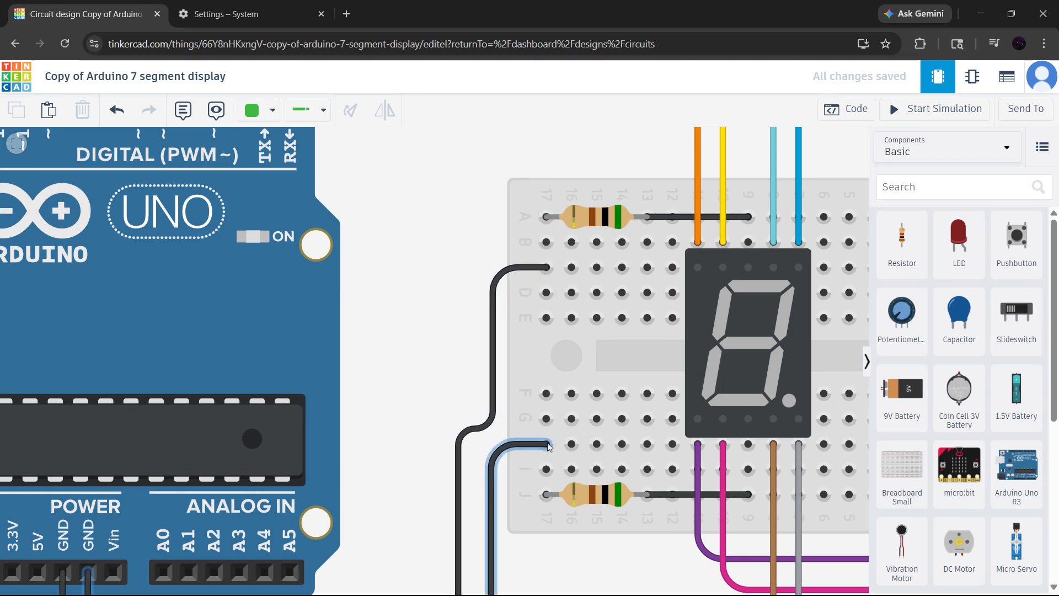
scroll(545, 443, down, 3)
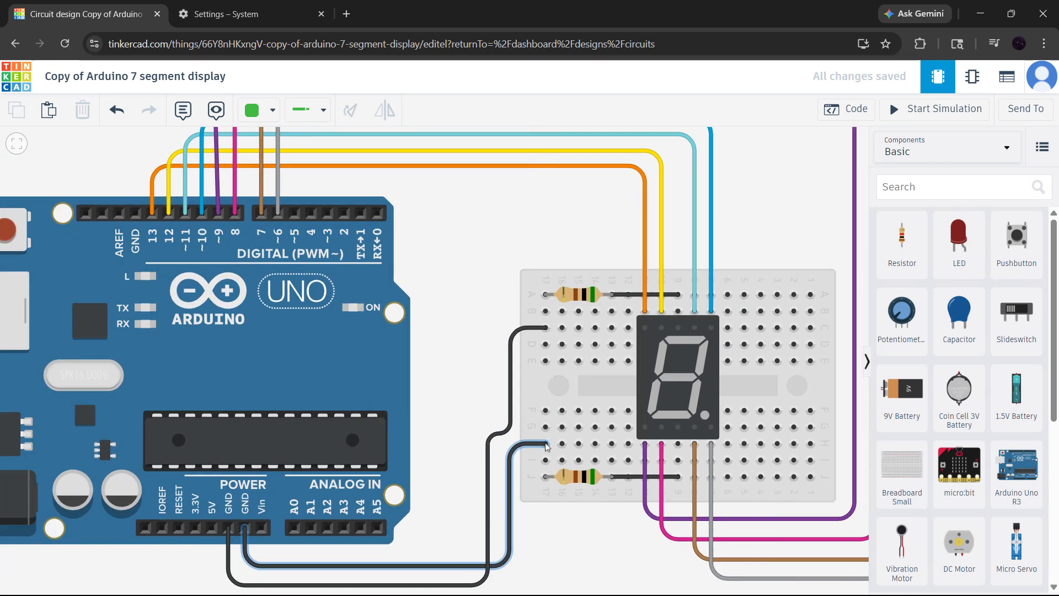
drag(573, 436, 504, 431)
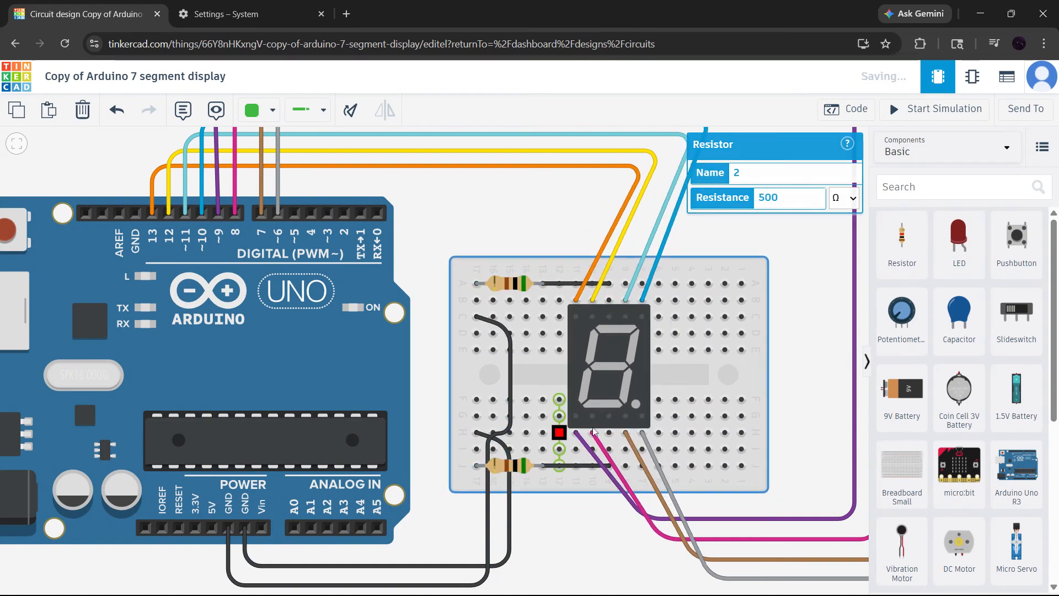
click(803, 430)
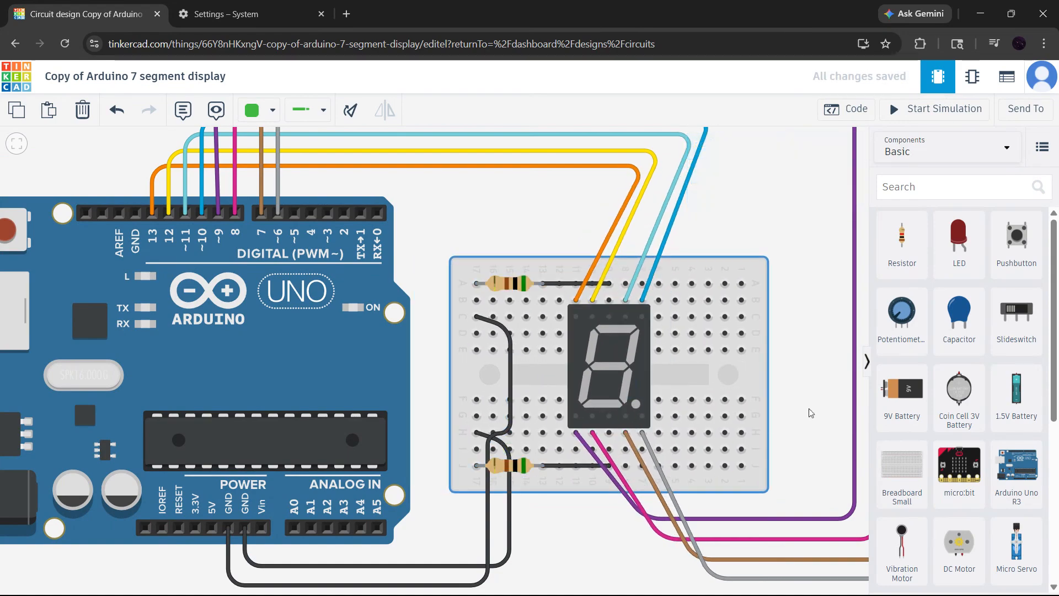
key(ctrl+z)
key(ctrl+z)
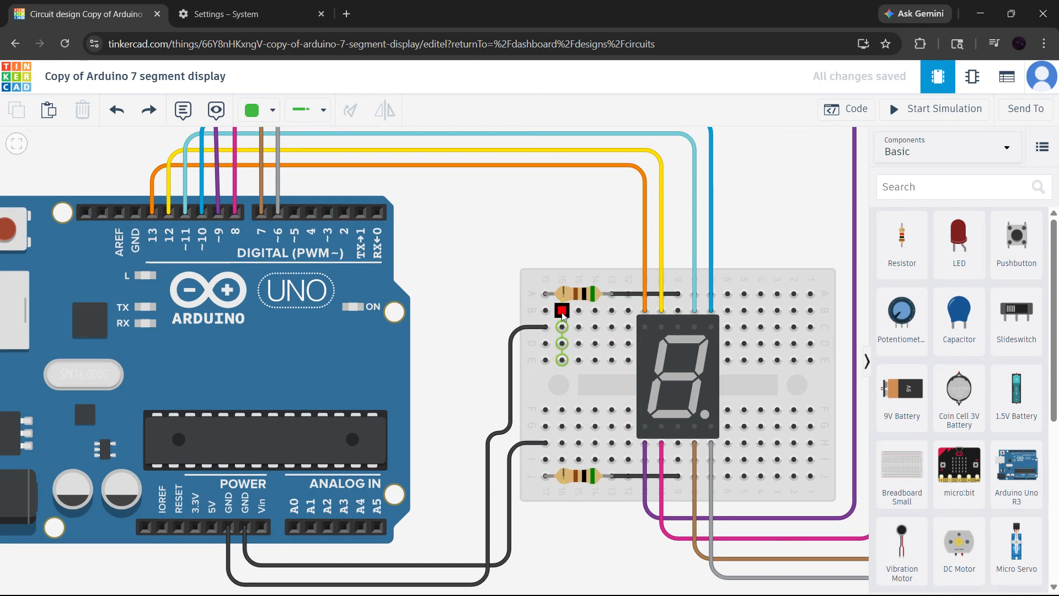
click(561, 312)
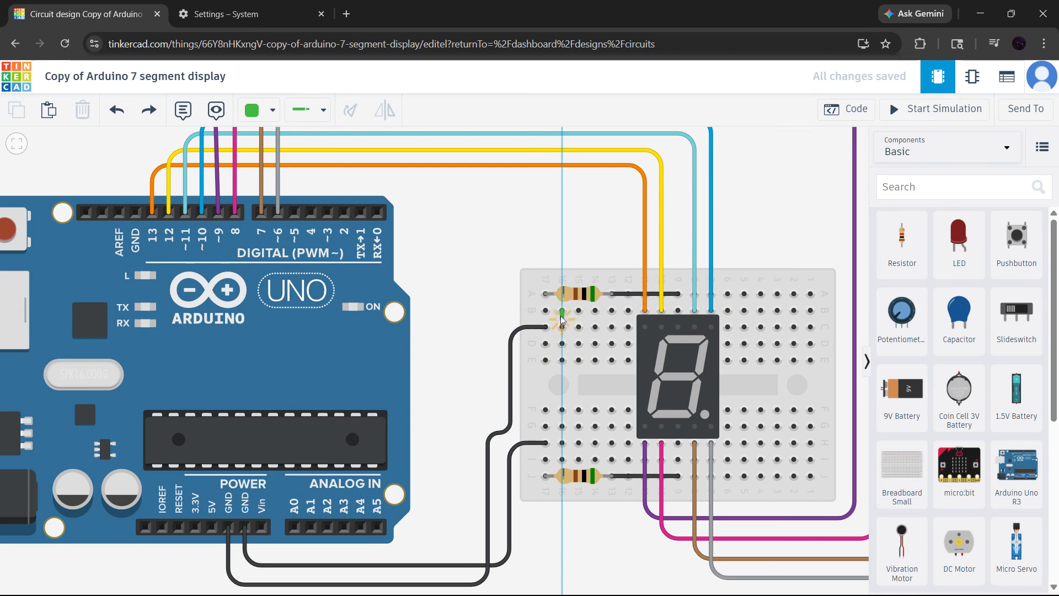
key(Escape)
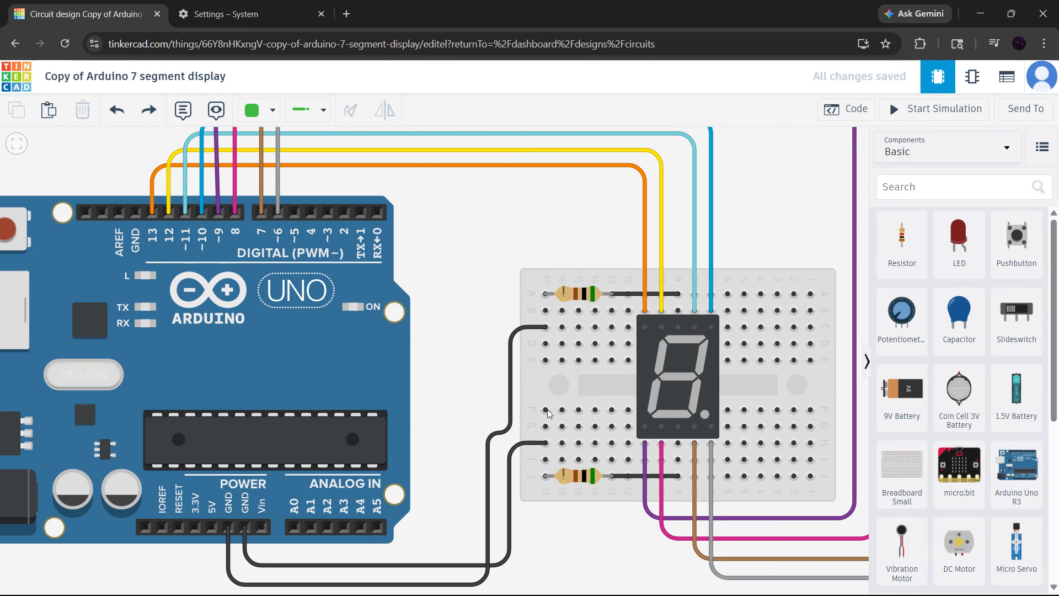
Step: Try a resistance of 0 Ω on the breadboard's lower resistor and undo that change
click(589, 478)
scroll(727, 308, down, 2)
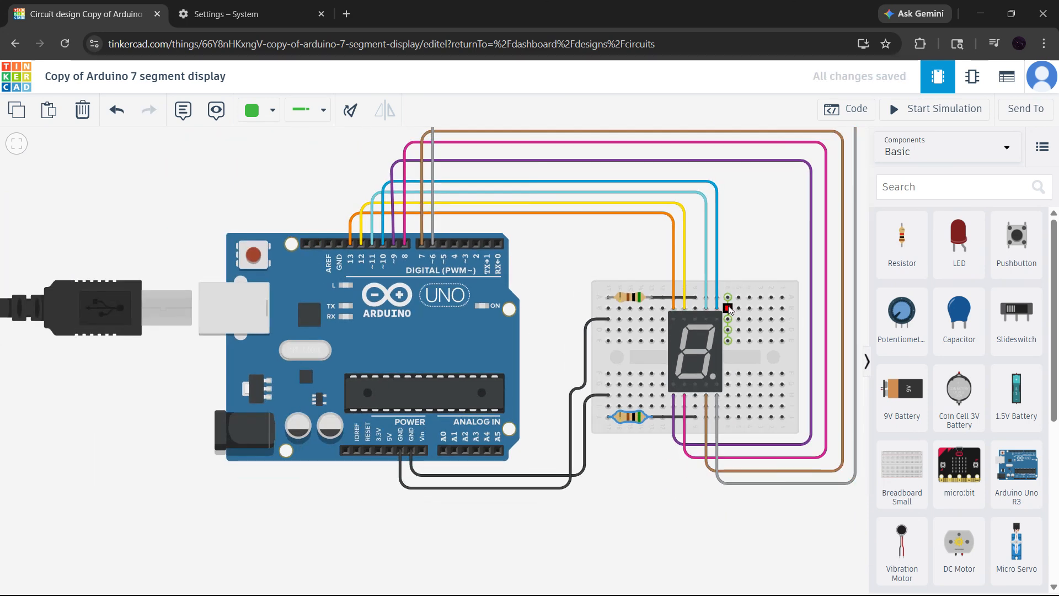
drag(735, 525, 479, 441)
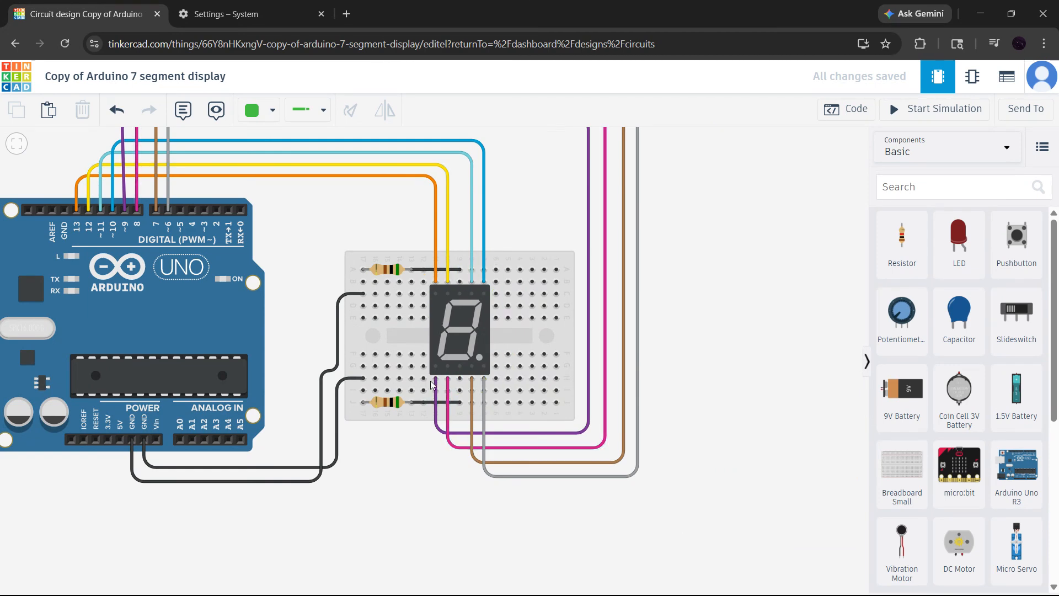
click(394, 407)
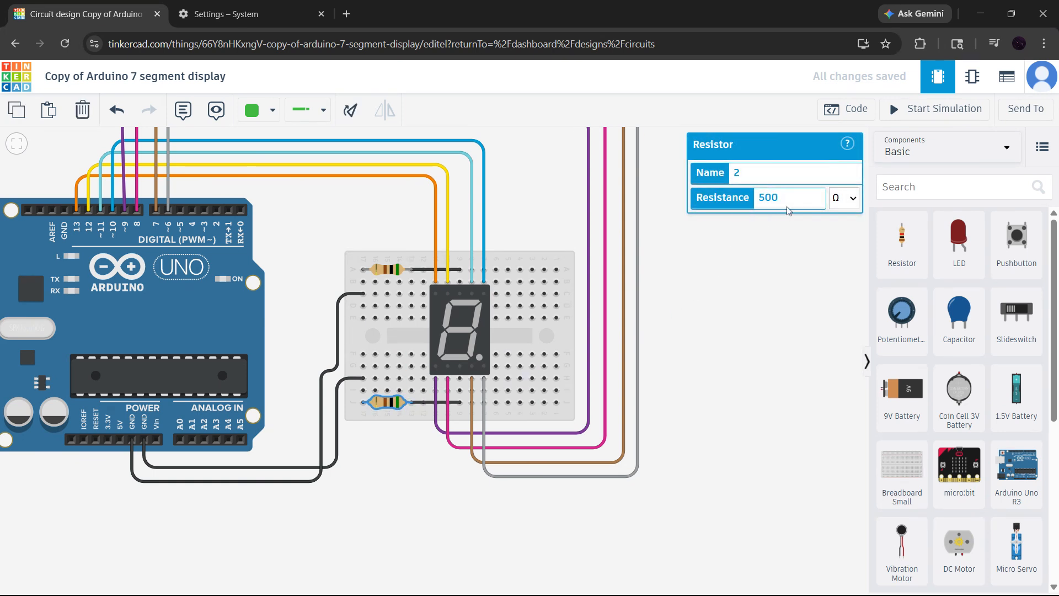
double_click(768, 198)
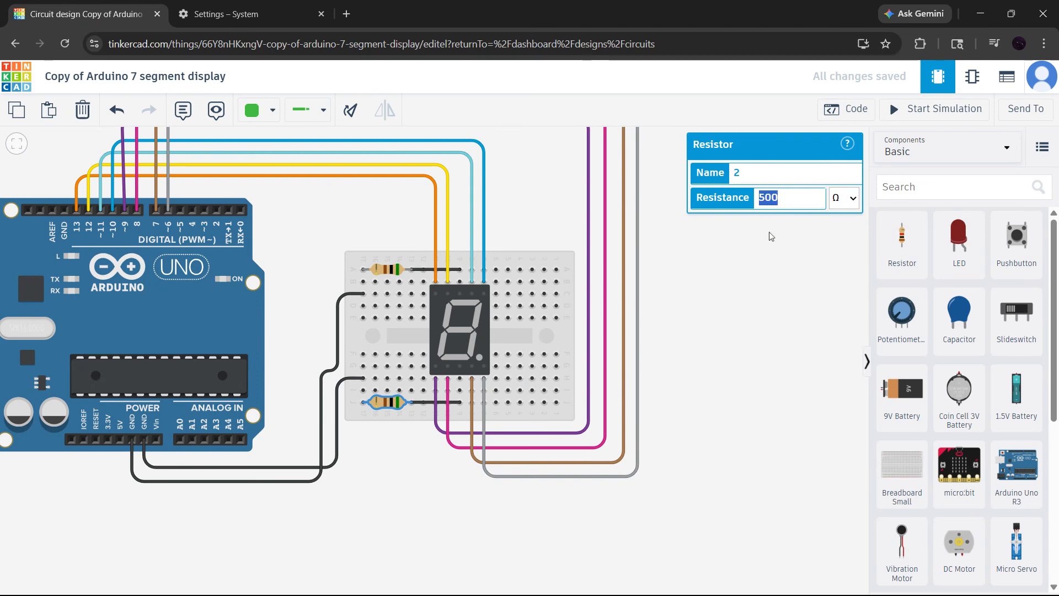
text(0)
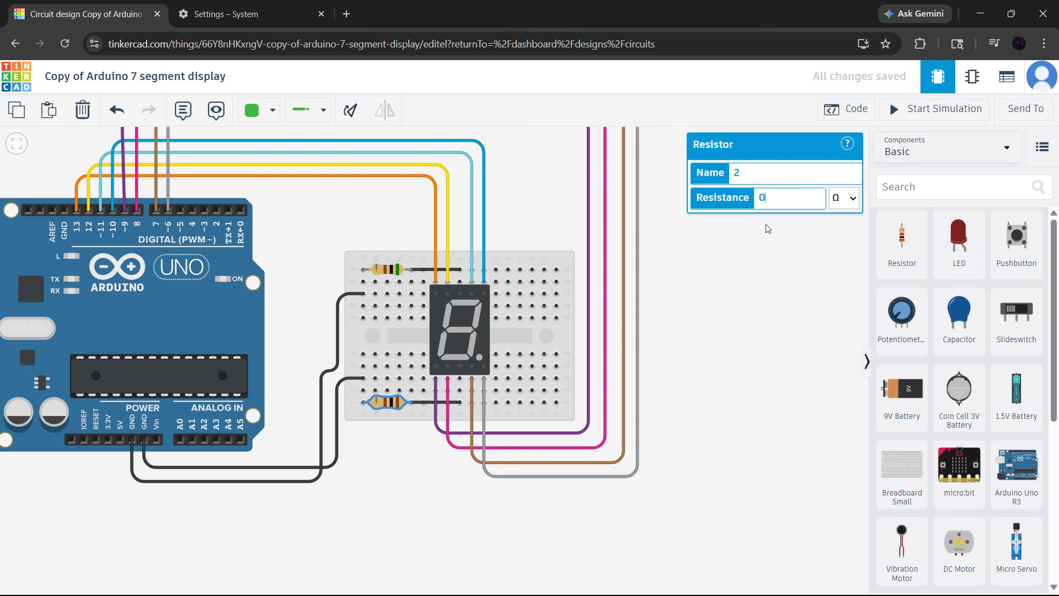
key(ctrl+z)
click(796, 253)
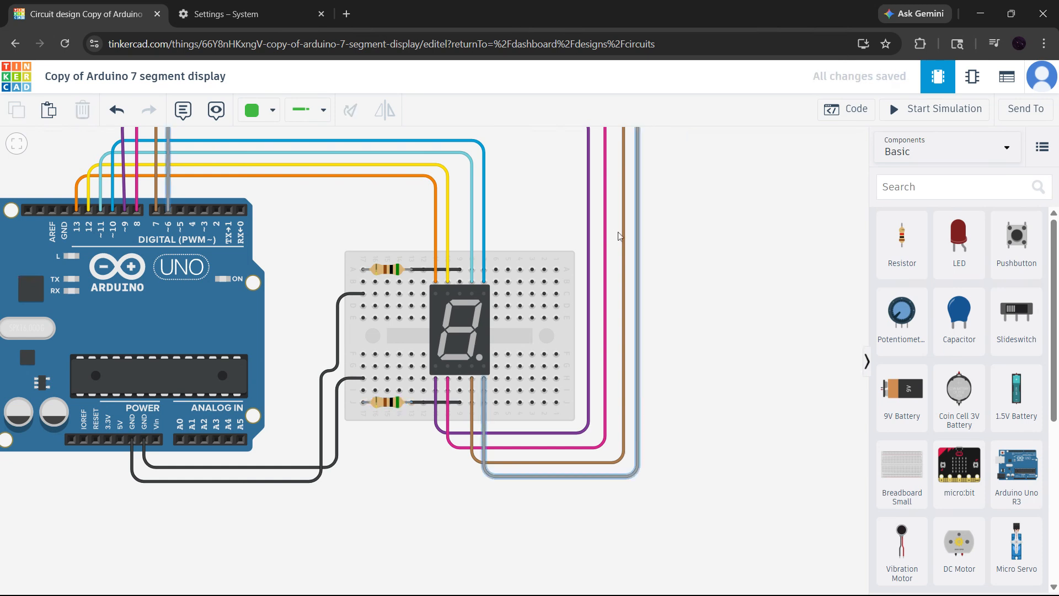
Step: Check the properties of the 7-segment display, including its common terminal type
click(479, 318)
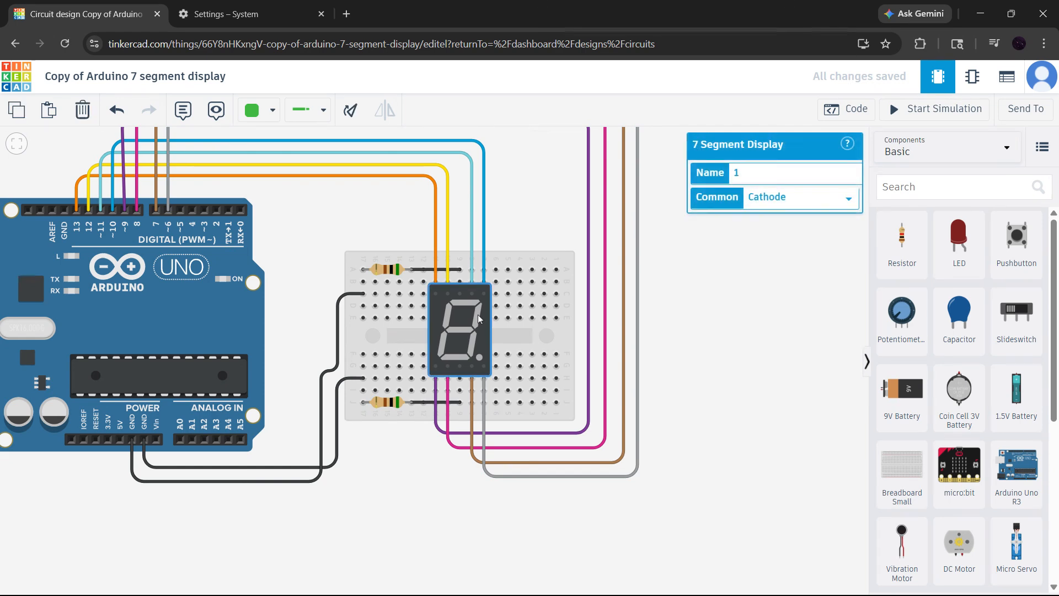
click(692, 307)
Step: Place a trial red LED beside the circuit, rotate it several increments and delete it
drag(941, 251, 711, 286)
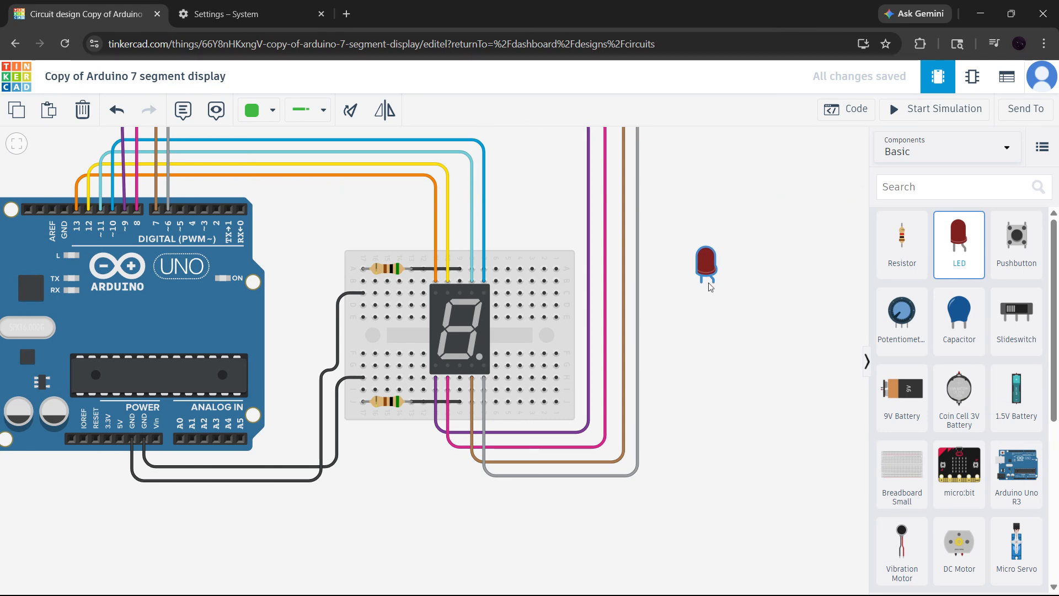
scroll(710, 287, up, 5)
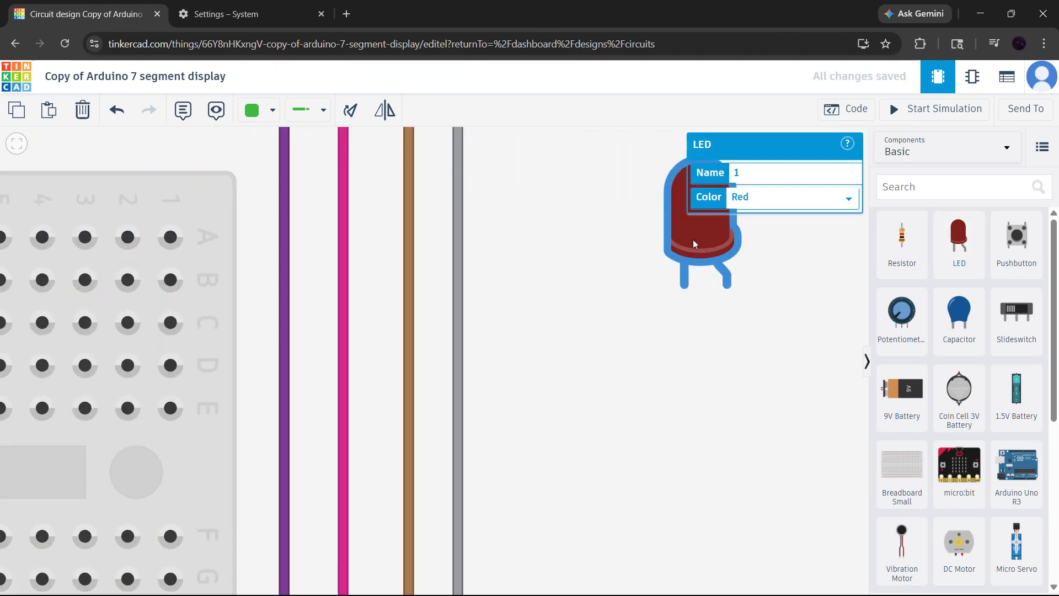
drag(692, 240, 597, 341)
key(r)
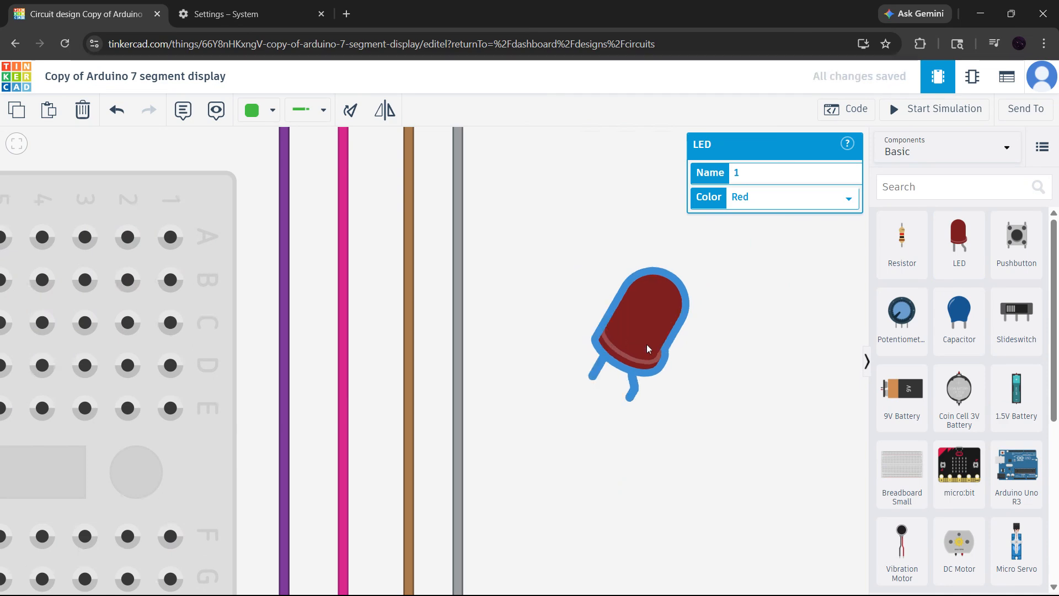
key(r)
key(r)
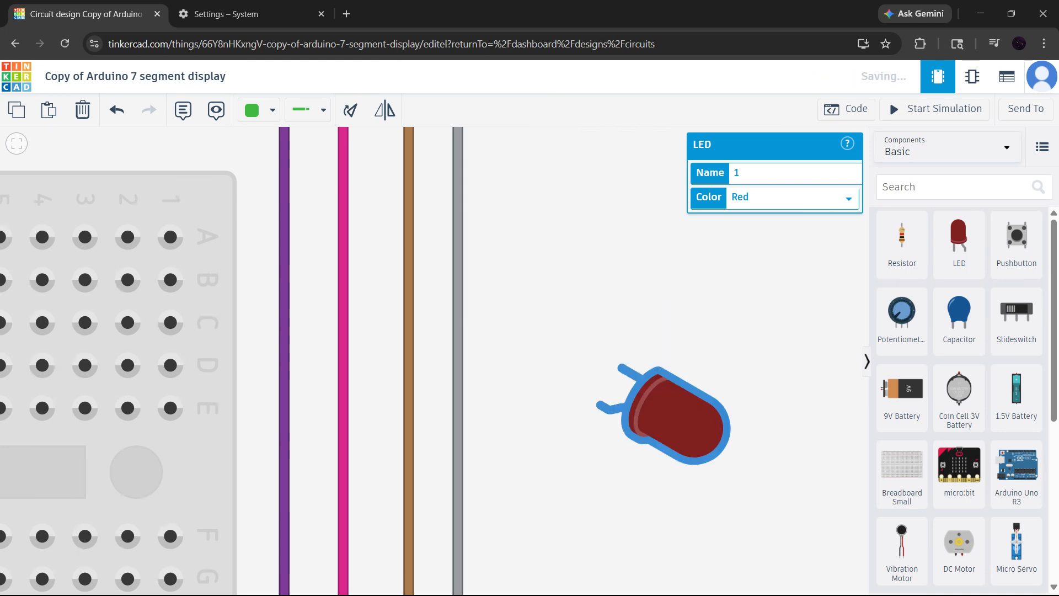
key(Delete)
Step: Place another red LED in the empty area beside the wires and mirror it back and forth
click(959, 242)
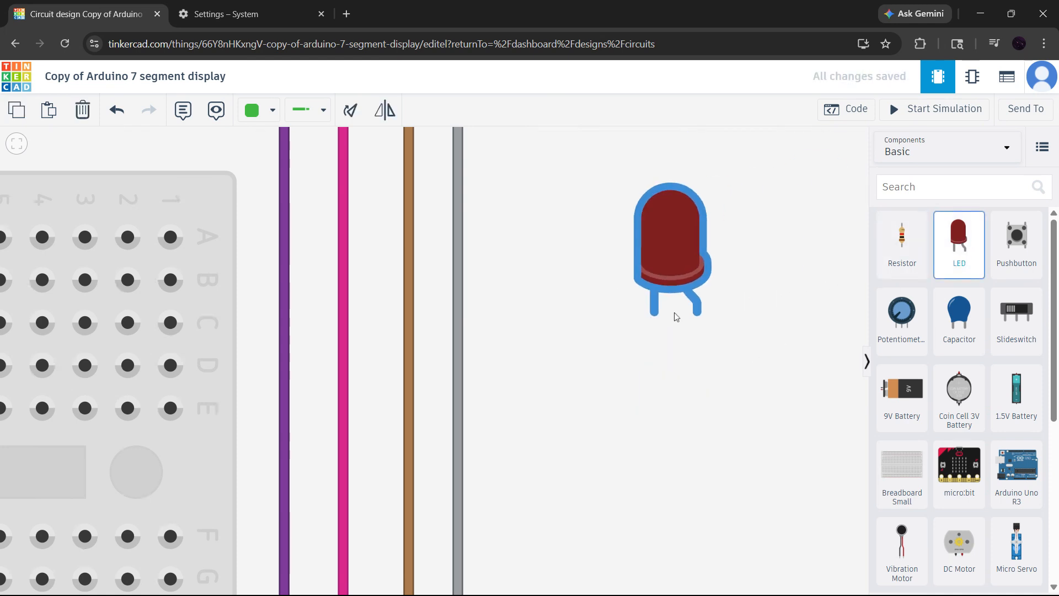
click(676, 316)
click(385, 110)
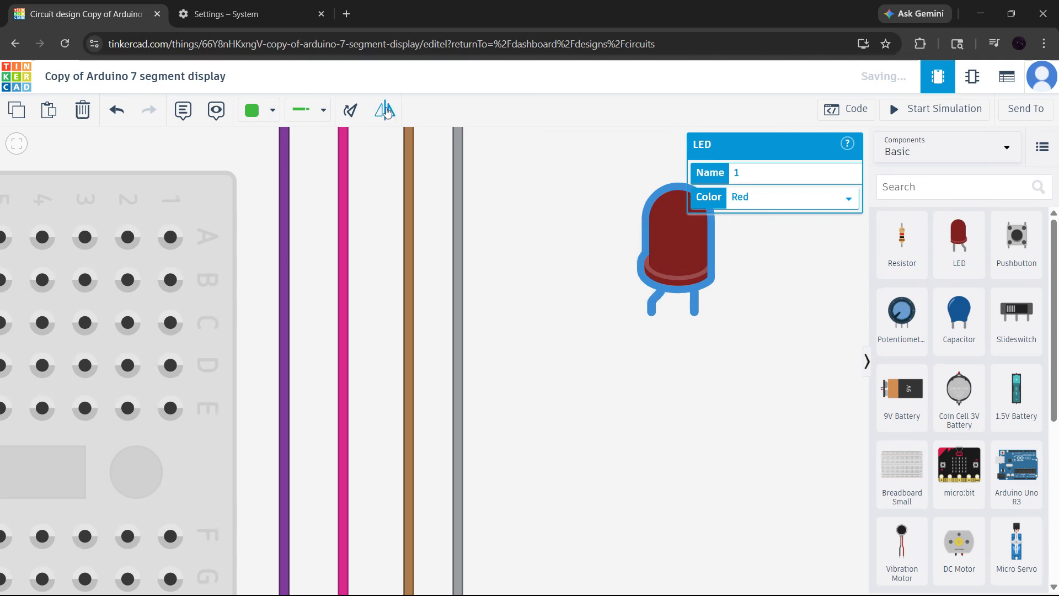
click(385, 110)
click(385, 109)
click(385, 109)
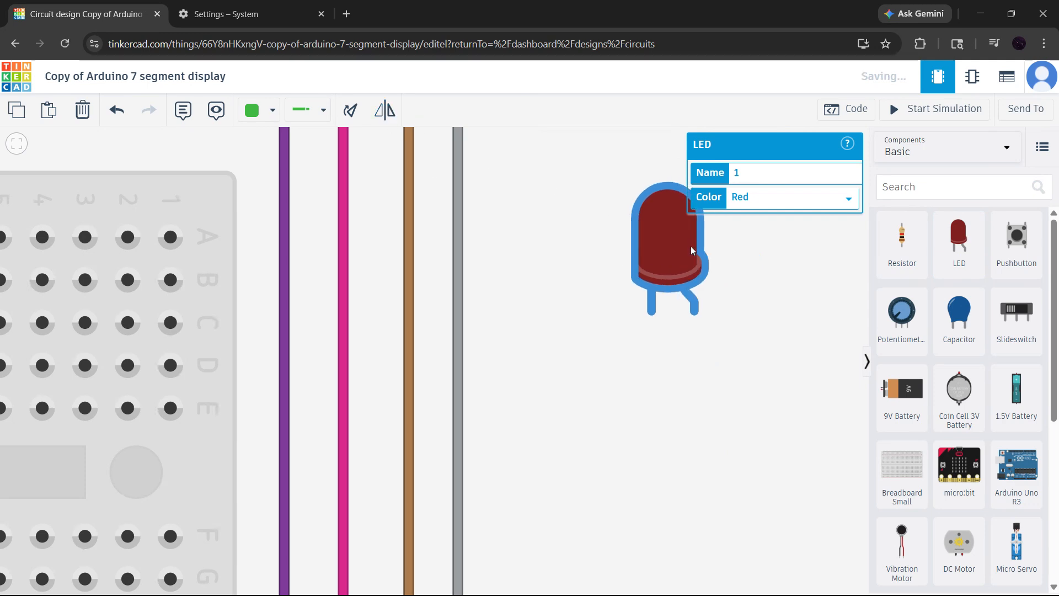
Step: Try the color Blue on the repositioned LED and delete the LED
drag(691, 246, 636, 294)
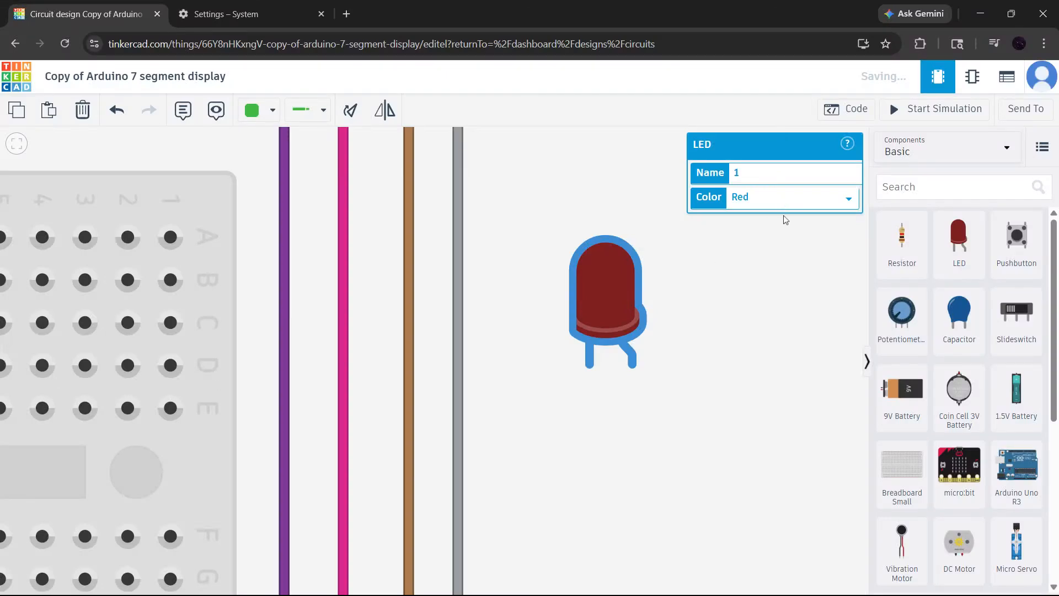
click(786, 281)
click(786, 281)
click(616, 305)
key(Delete)
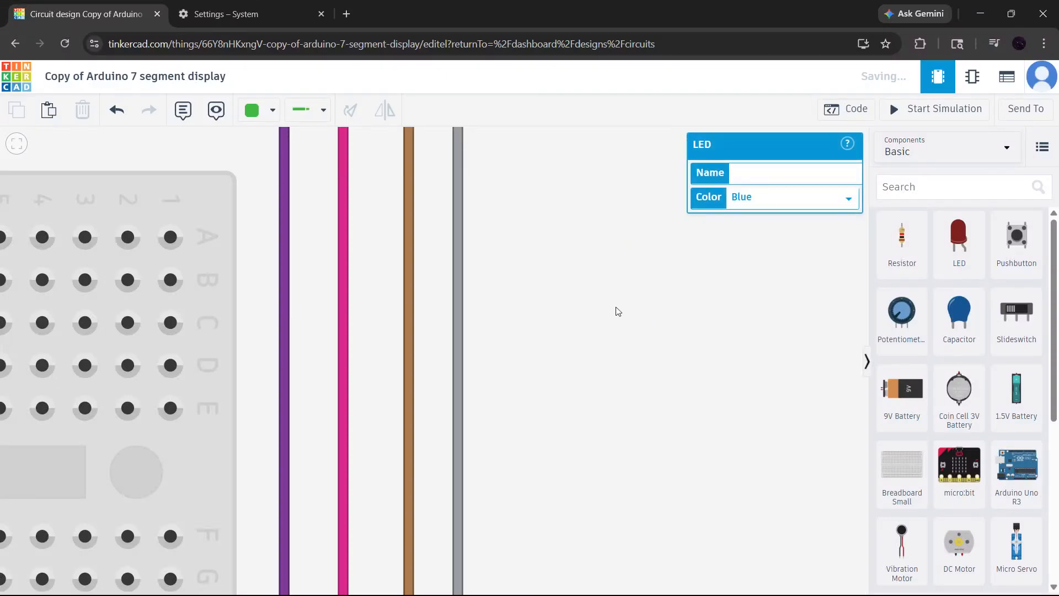
Step: Open the Arduino's code and review the pin definitions, setup, digit functions and main loop
scroll(561, 333, down, 6)
drag(600, 335, 764, 366)
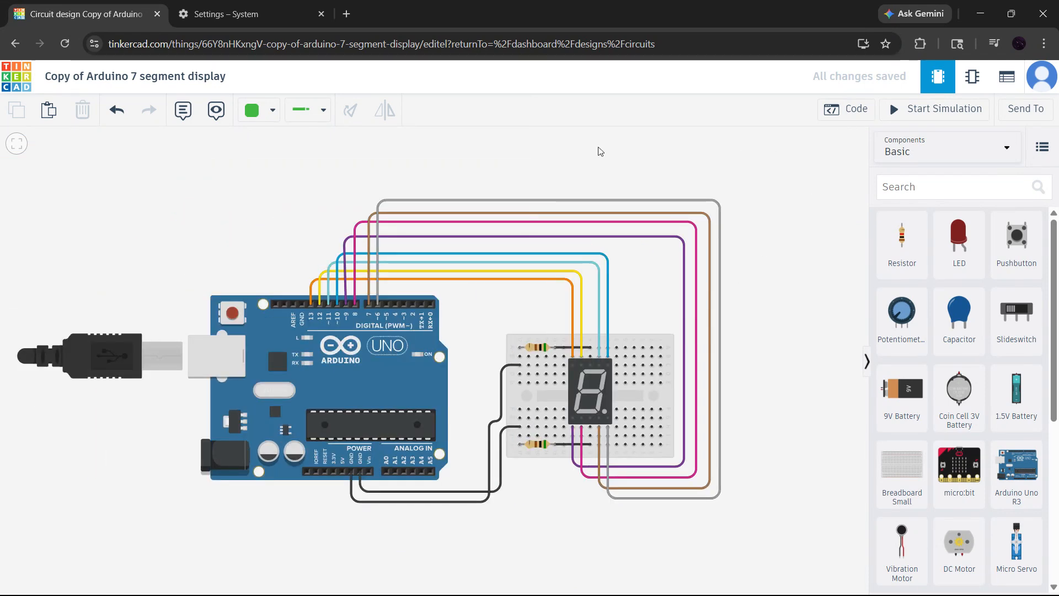
click(845, 110)
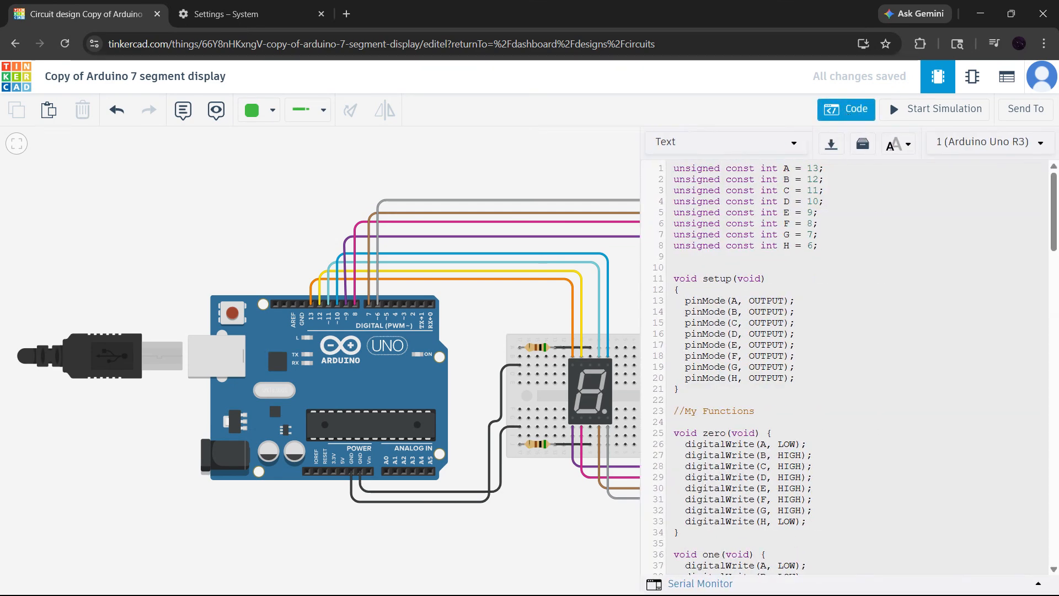
scroll(849, 367, down, 20)
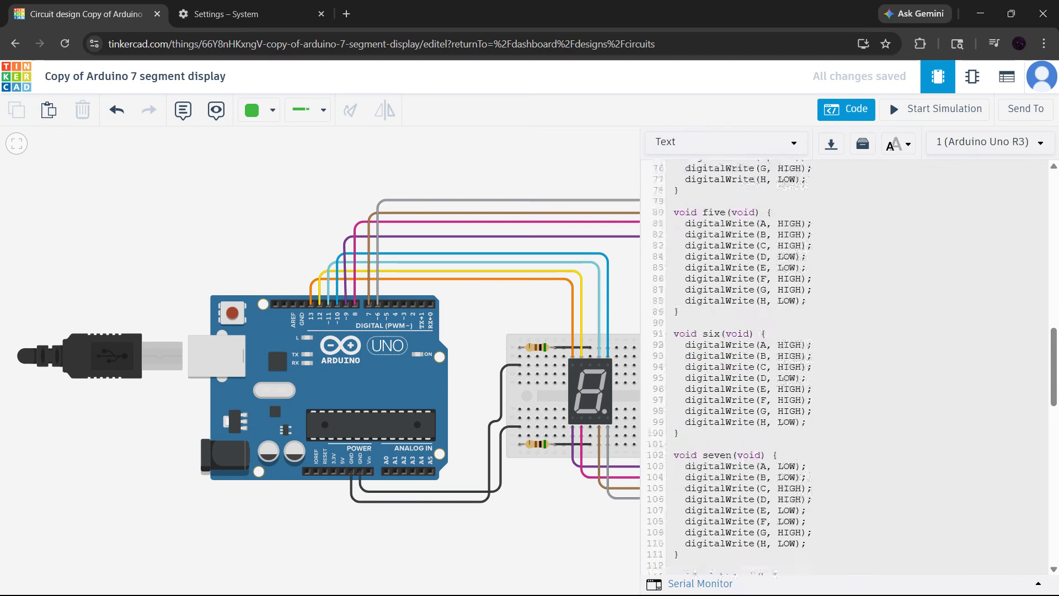
scroll(850, 367, down, 5)
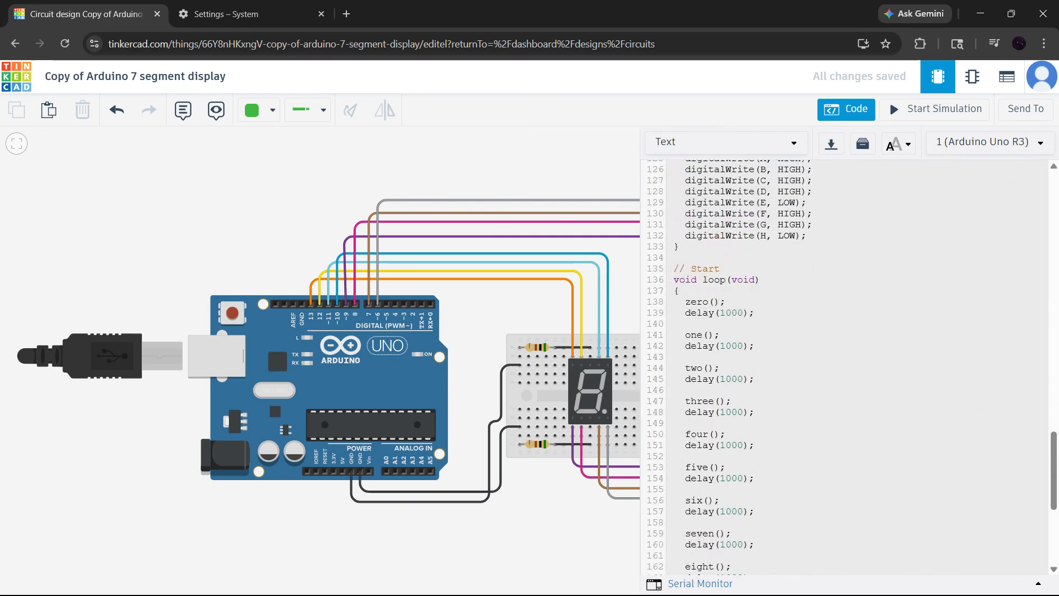
scroll(849, 367, up, 20)
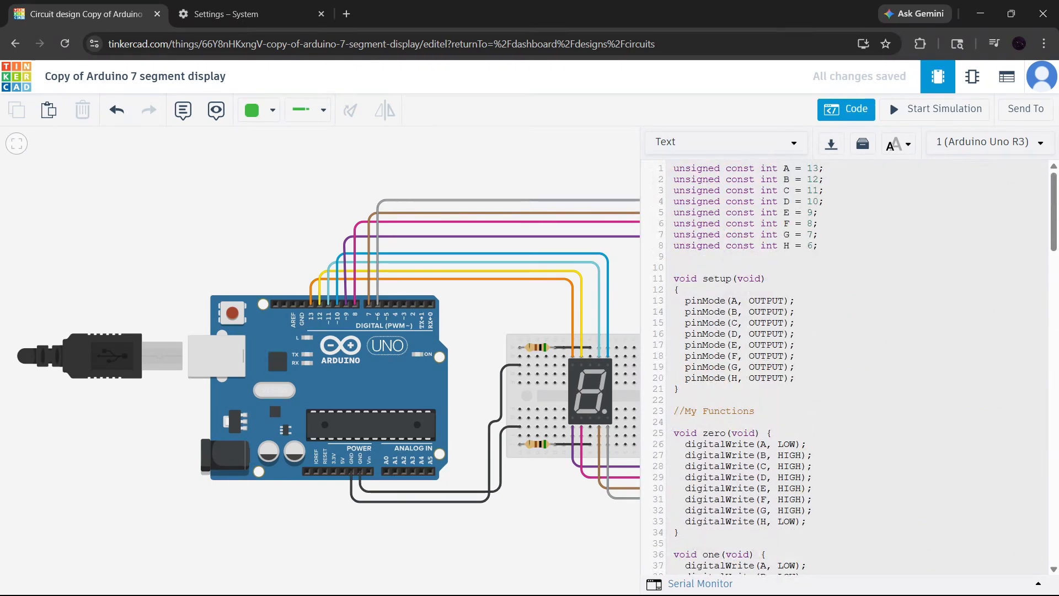
Step: Examine the pin constants A to H, the setup function and the digit functions from zero to four
drag(818, 245, 673, 168)
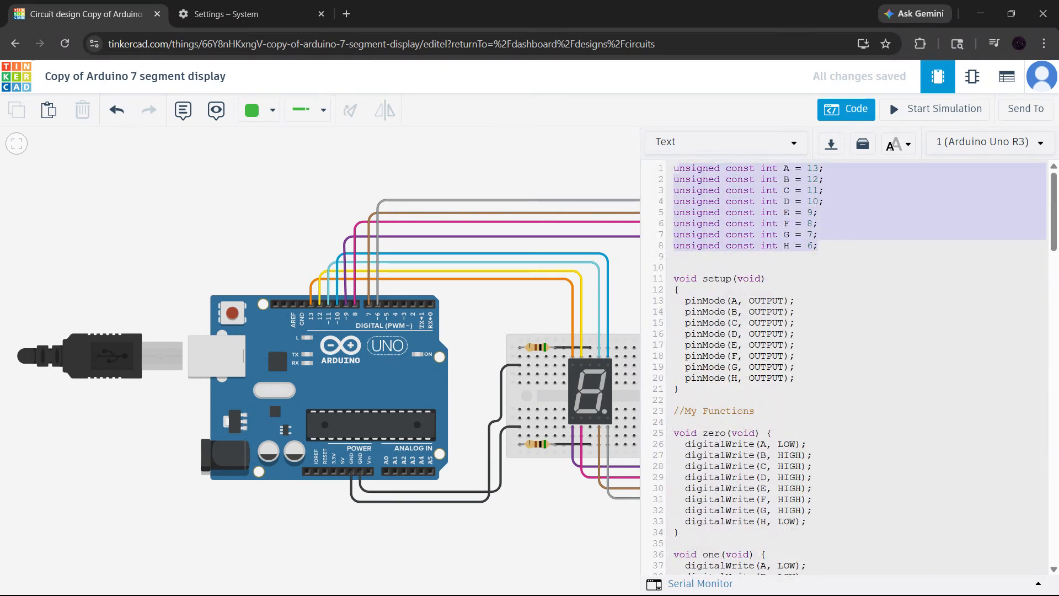
click(795, 300)
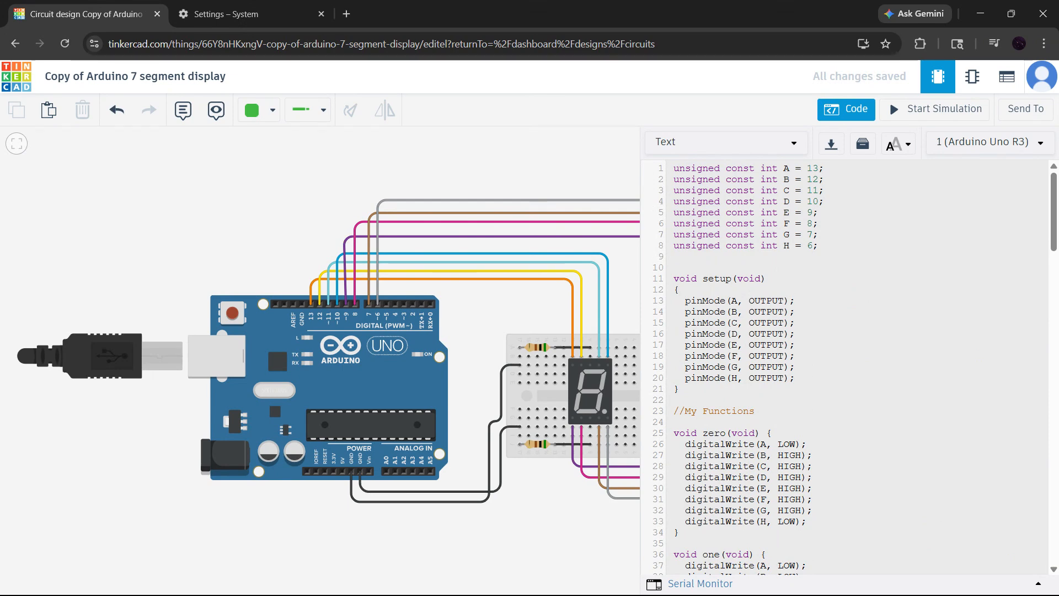
scroll(794, 300, down, 5)
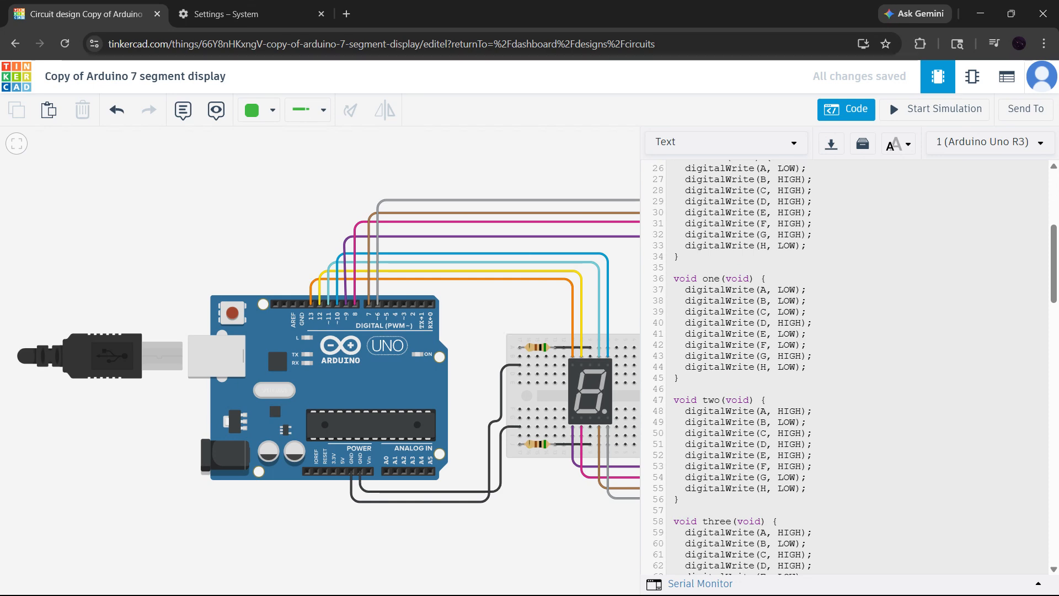
scroll(795, 300, down, 2)
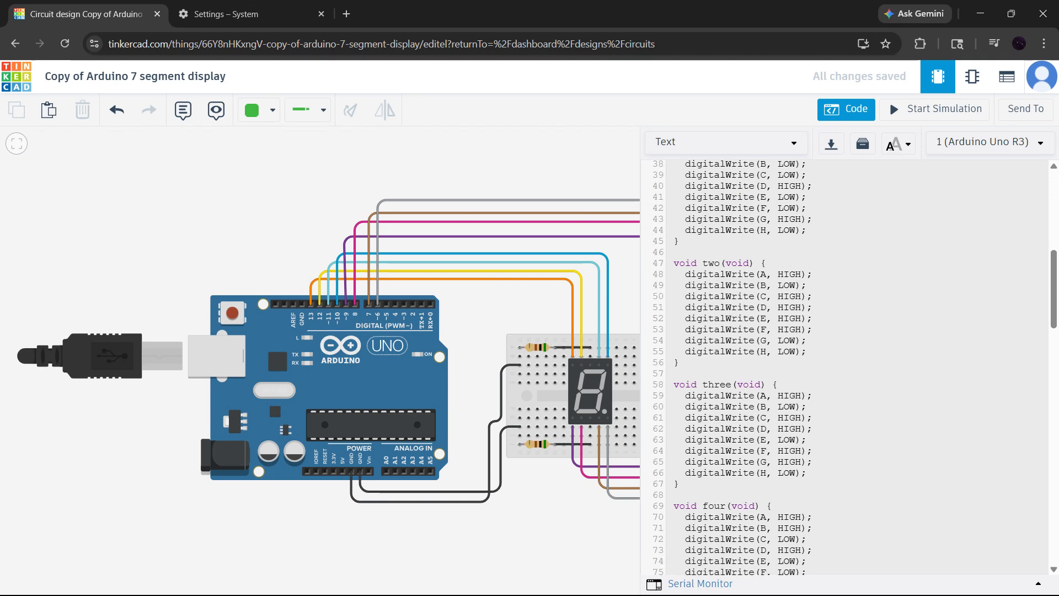
scroll(794, 300, up, 7)
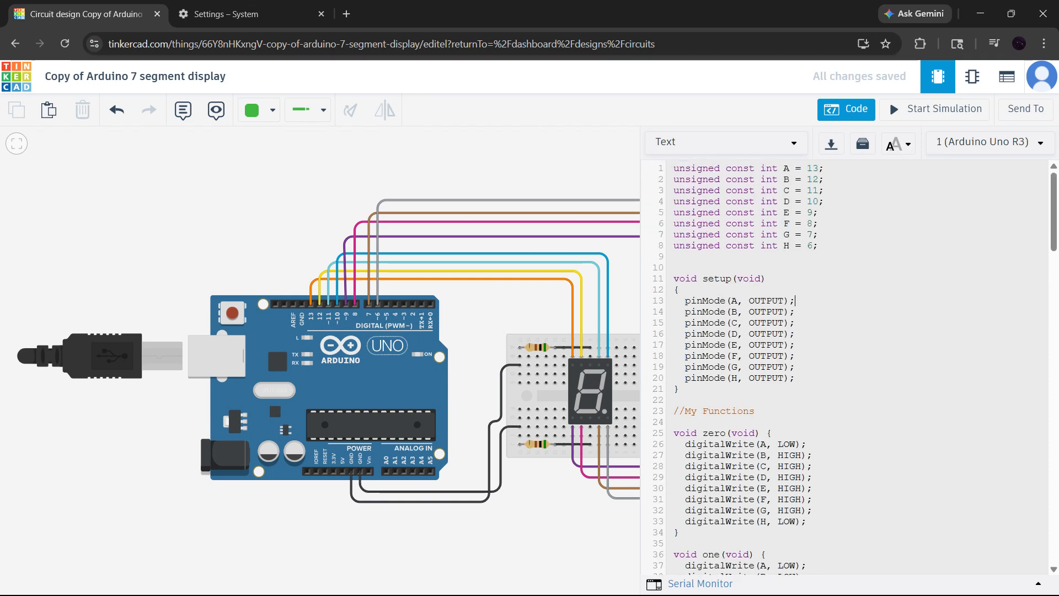
Step: Examine the main loop's digit calls, highlighting the delay(1000) lines that follow zero() and one()
scroll(795, 300, down, 20)
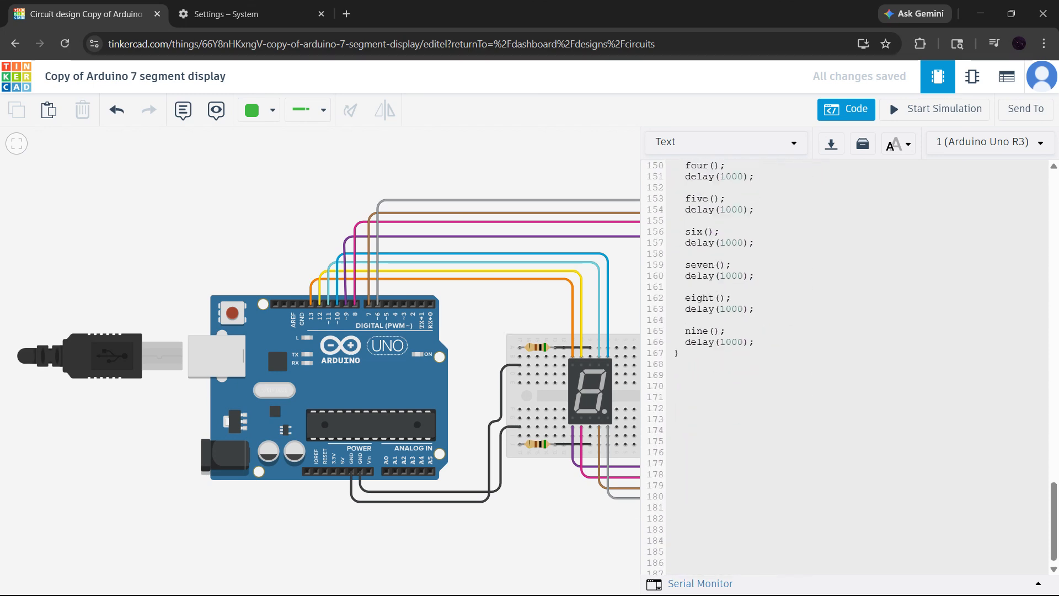
scroll(795, 301, up, 10)
scroll(794, 300, down, 6)
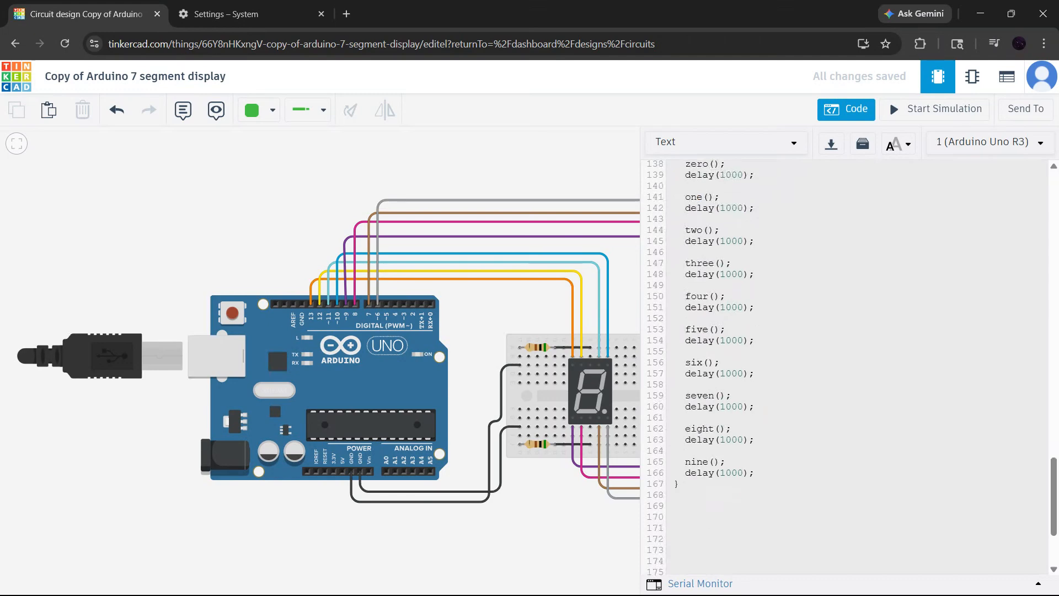
scroll(794, 300, up, 3)
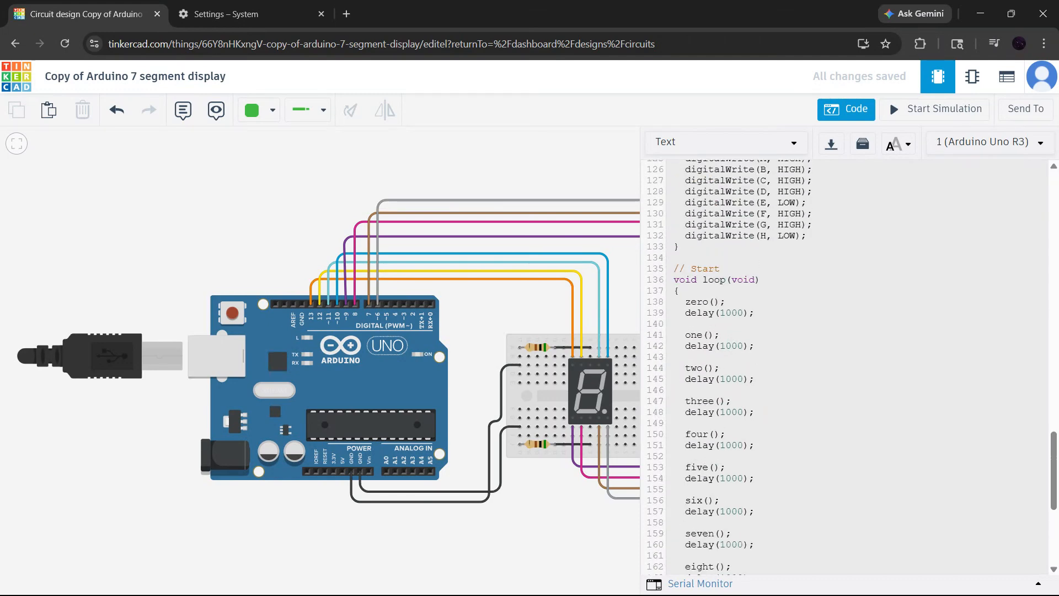
drag(754, 313, 685, 313)
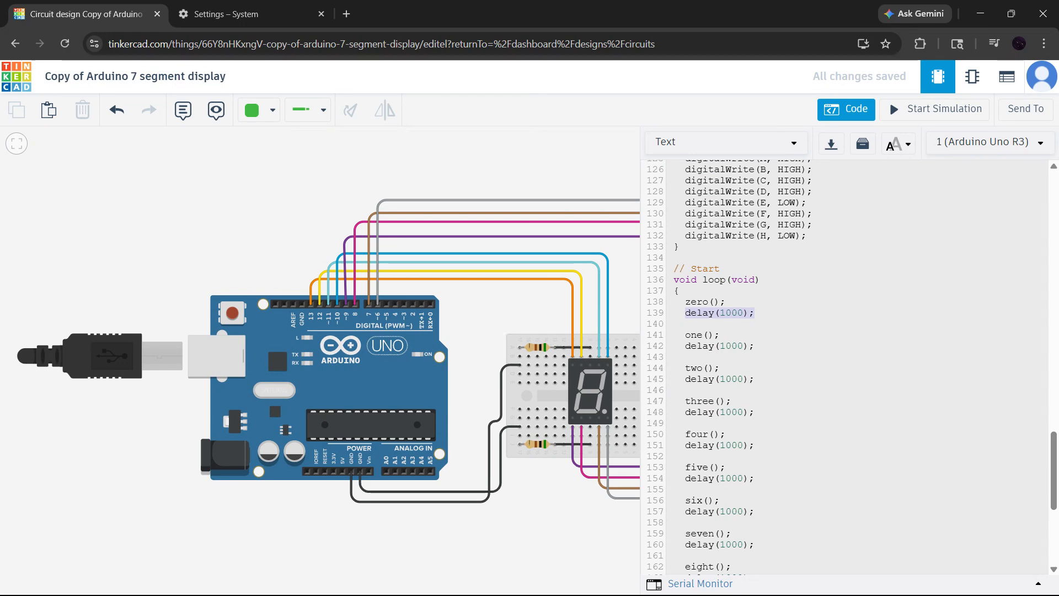
drag(754, 345, 689, 346)
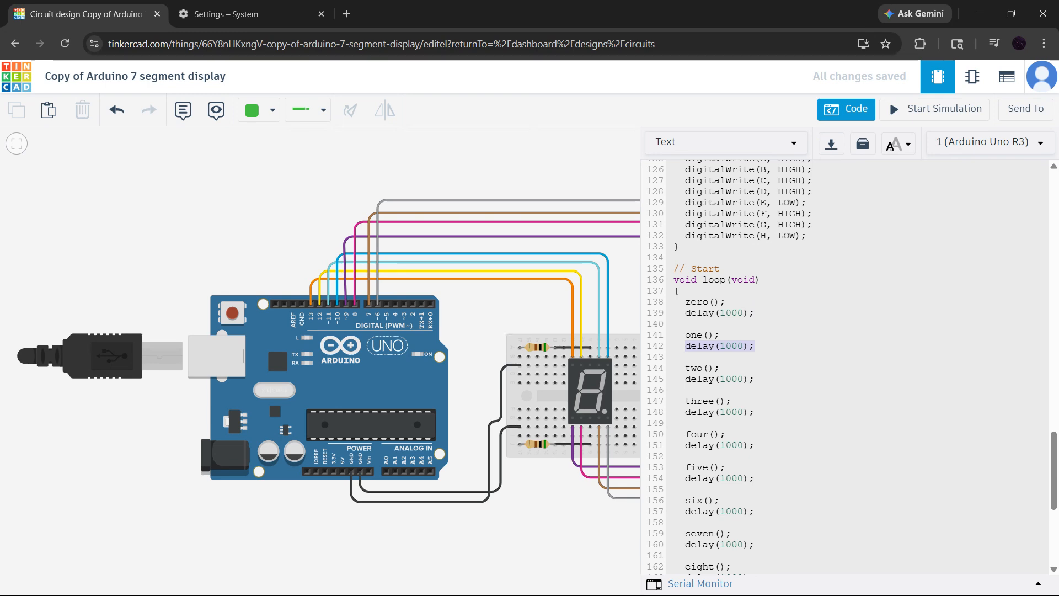
click(726, 368)
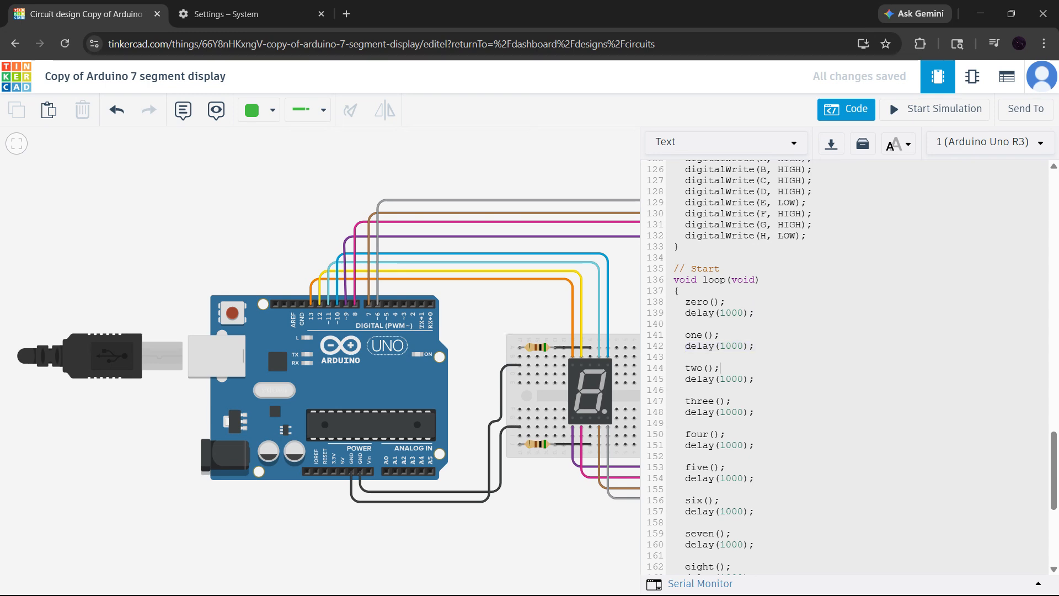
Step: Highlight the pinMode OUTPUT lines for A to H in the setup function
scroll(778, 269, up, 20)
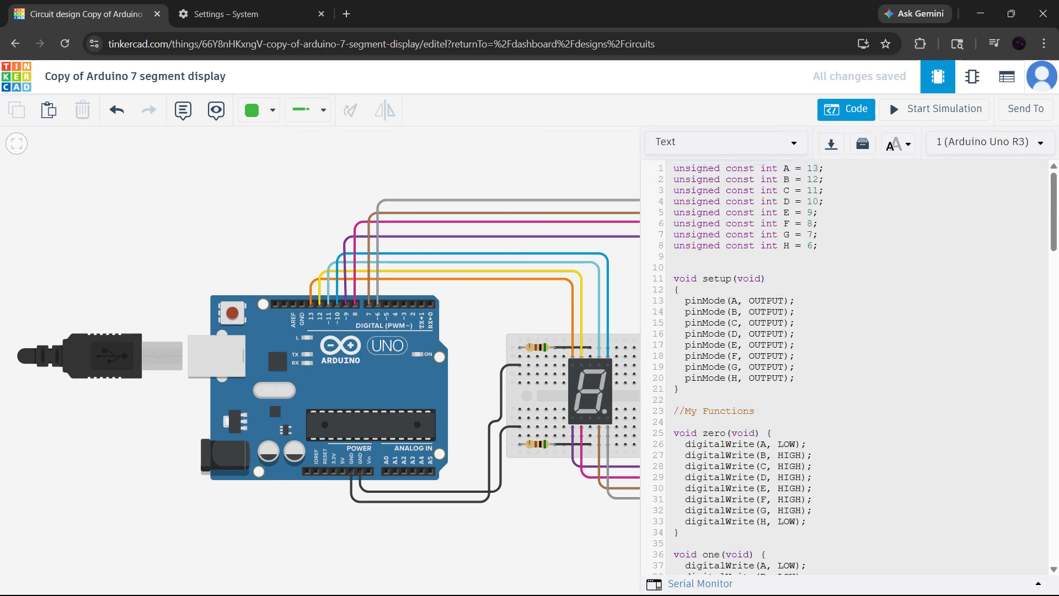
drag(685, 300, 789, 378)
click(794, 378)
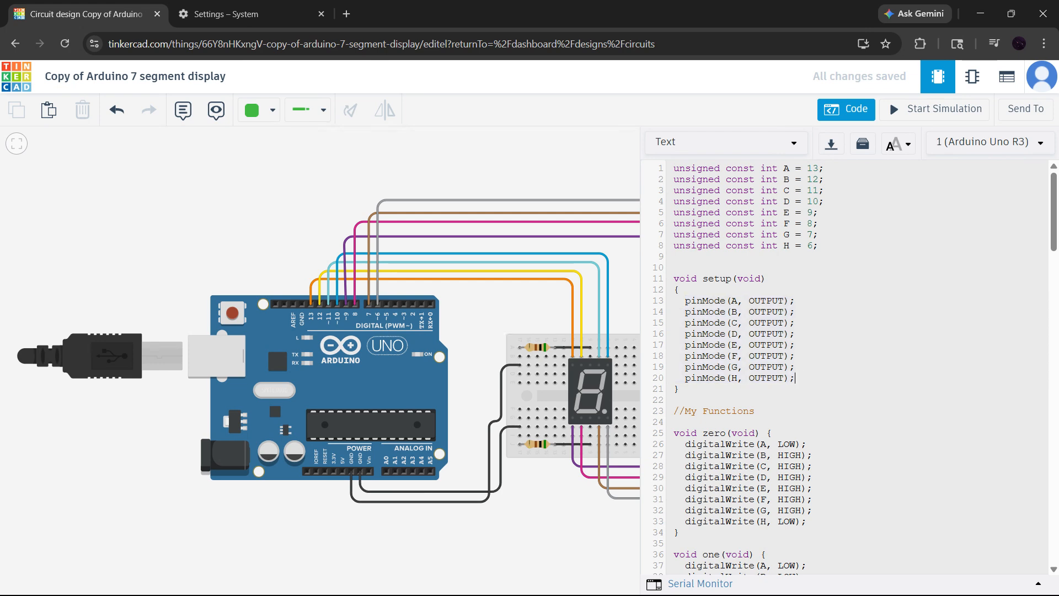
Step: Trace the opening of the main loop and the eight() function, then return to the beginning of the code
scroll(849, 368, down, 15)
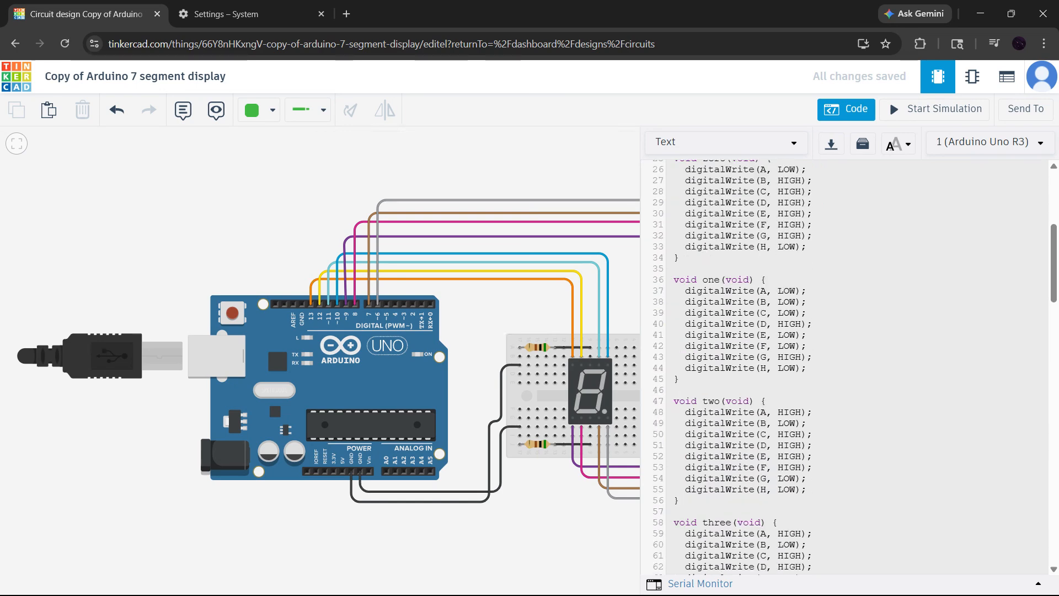
scroll(849, 367, down, 15)
scroll(849, 367, up, 6)
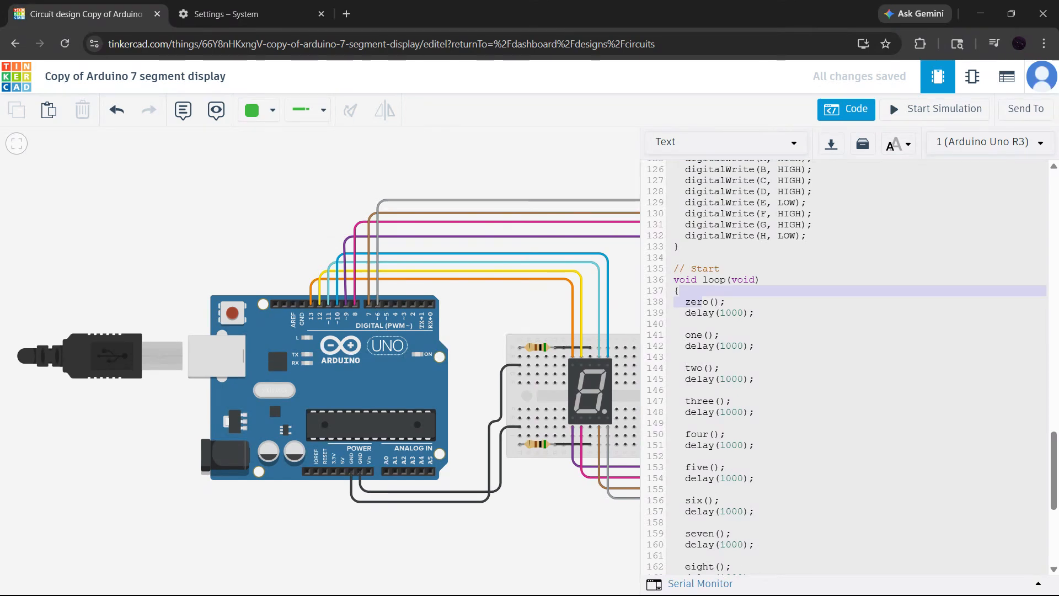
drag(674, 291, 725, 302)
scroll(849, 367, up, 8)
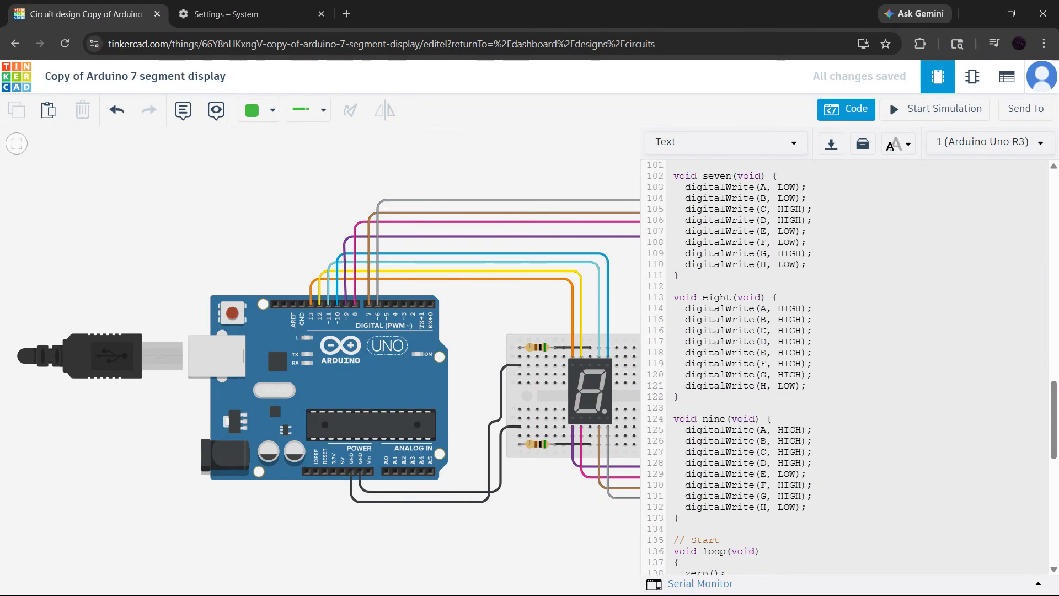
drag(674, 302, 731, 301)
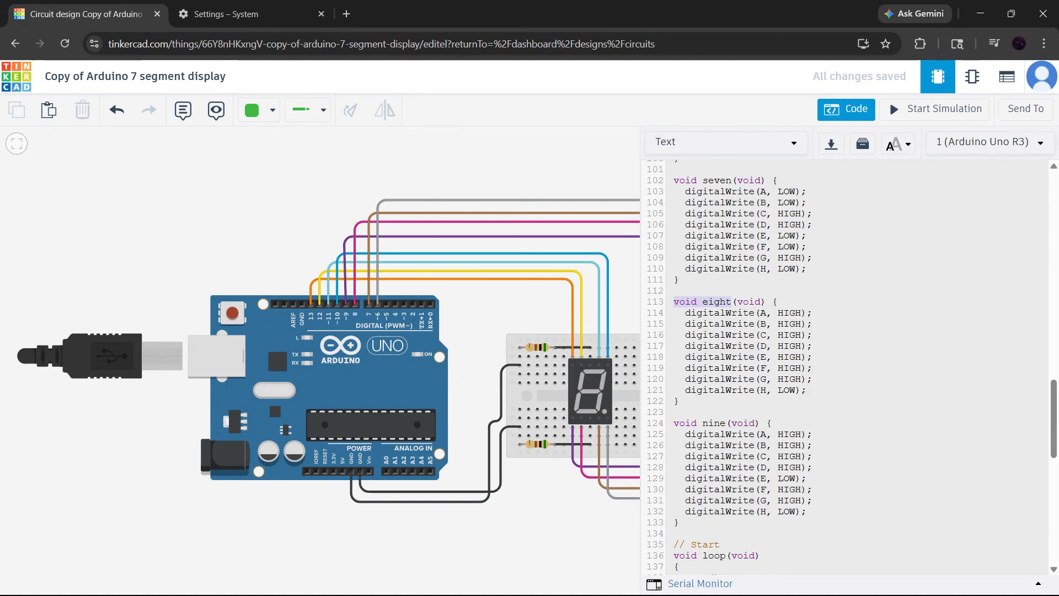
click(814, 323)
scroll(814, 324, up, 20)
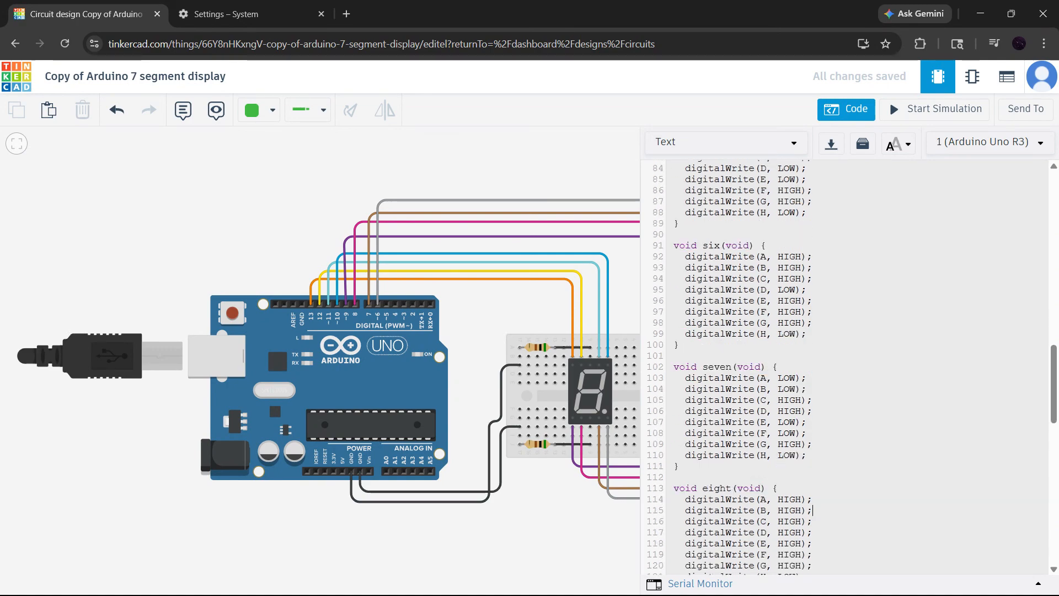
scroll(814, 323, up, 4)
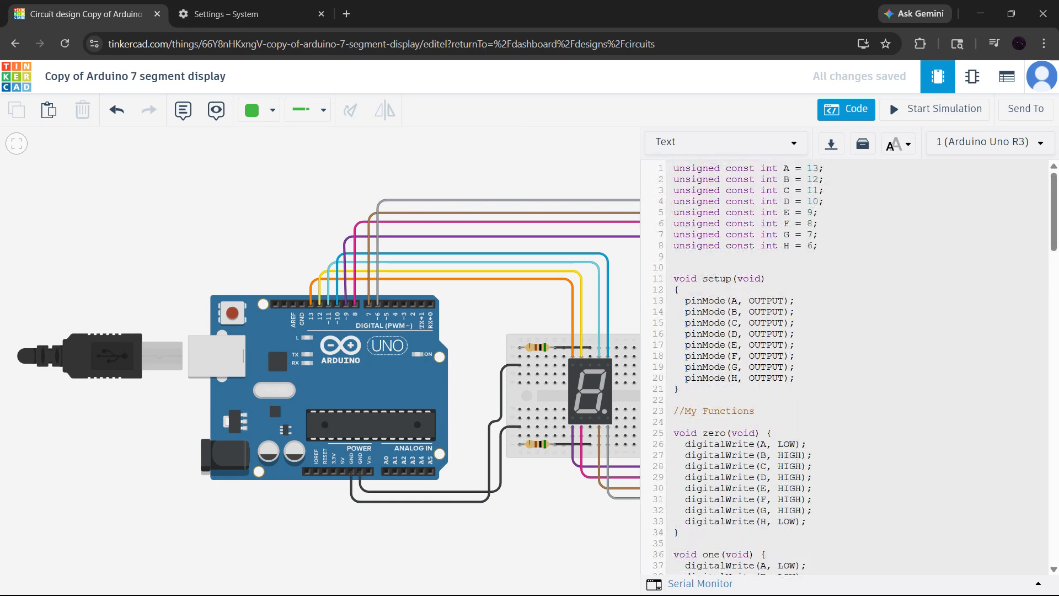
Step: Close the code editor to show the whole circuit and inspect the properties of the breadboard's upper resistor
click(617, 153)
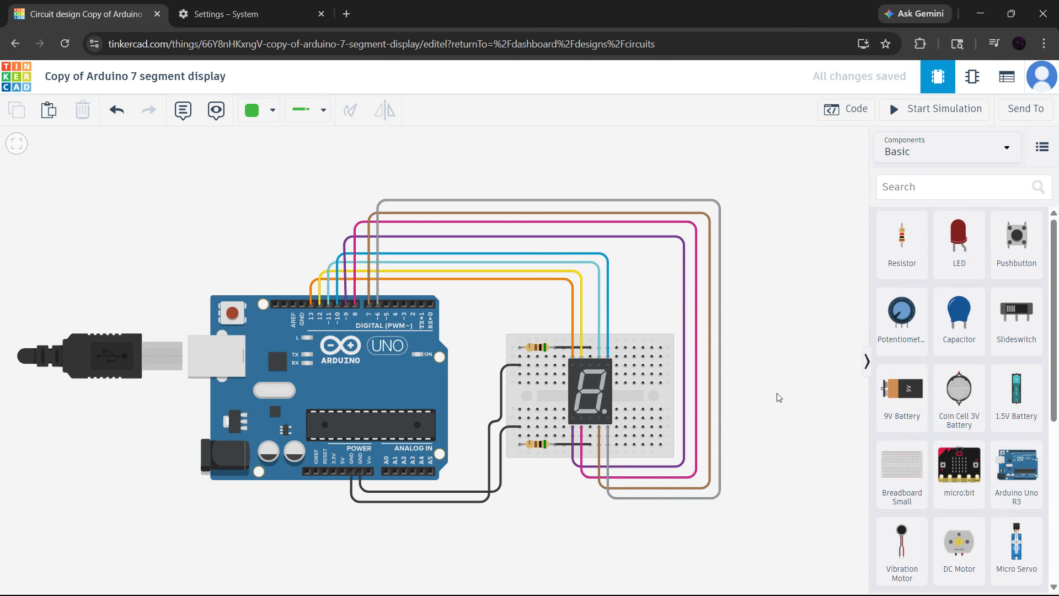
drag(777, 392, 777, 391)
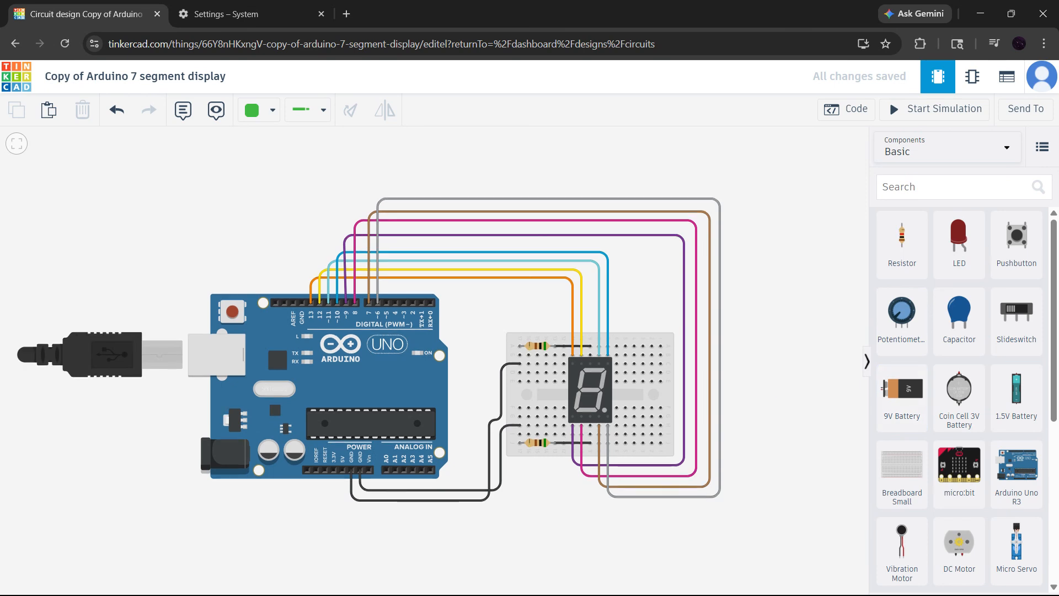
click(268, 12)
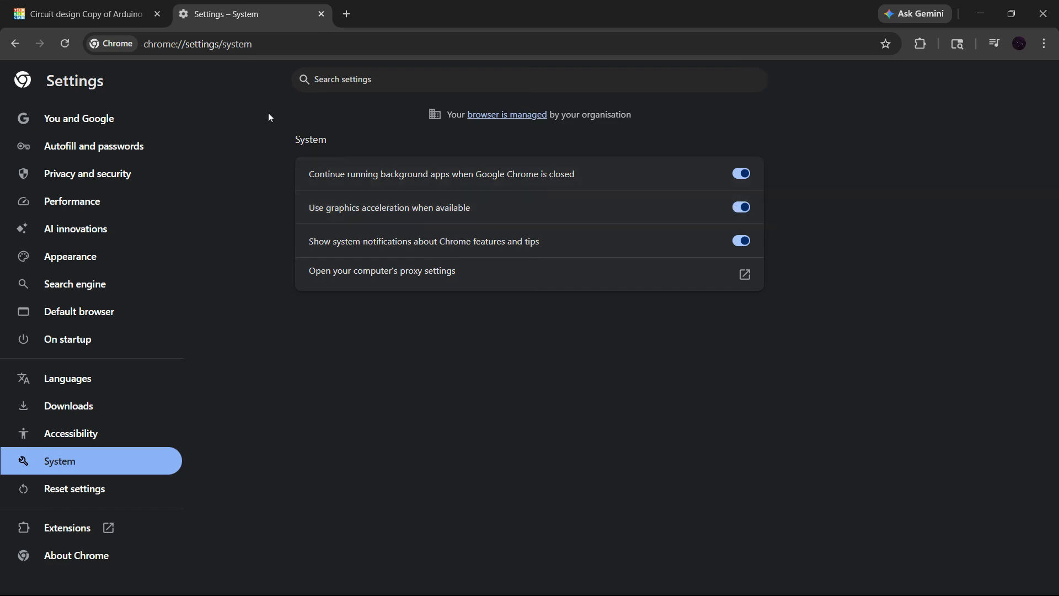
click(121, 14)
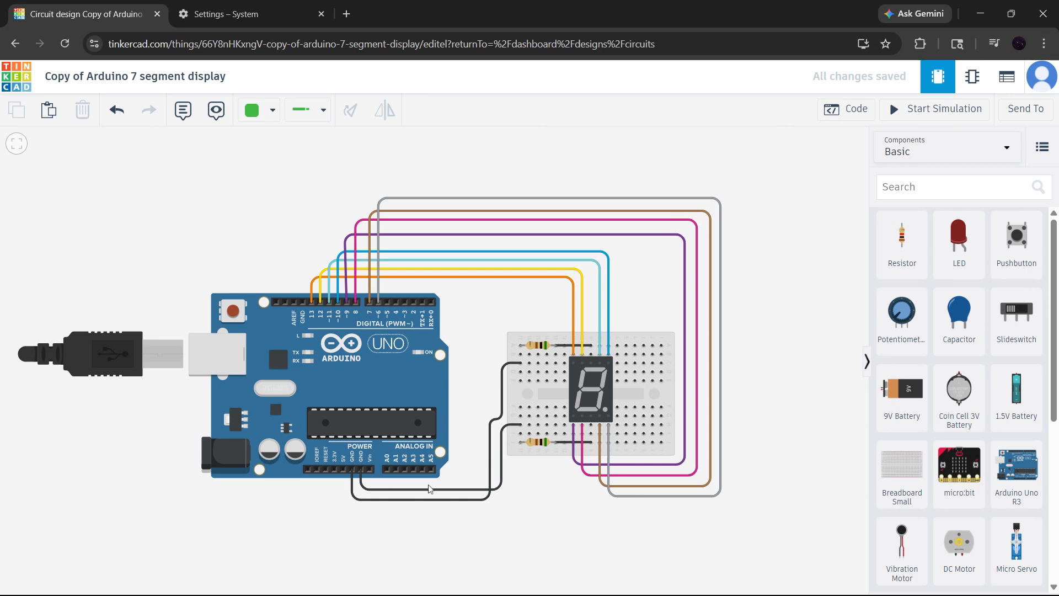
click(520, 347)
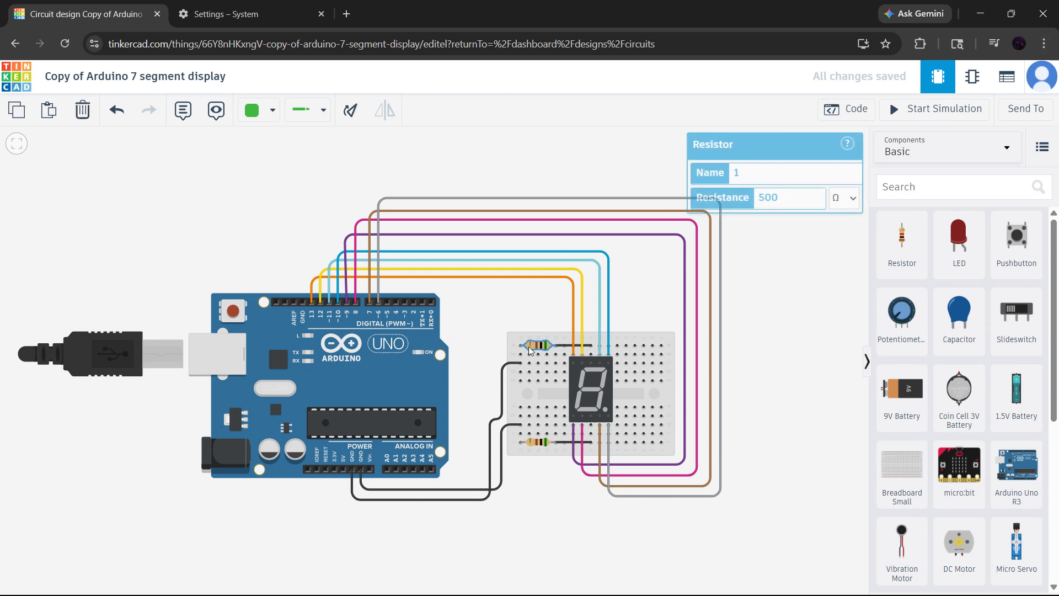
click(790, 251)
Step: Reopen the code to review the digit functions and main loop, and close the editor to show the full circuit
click(849, 113)
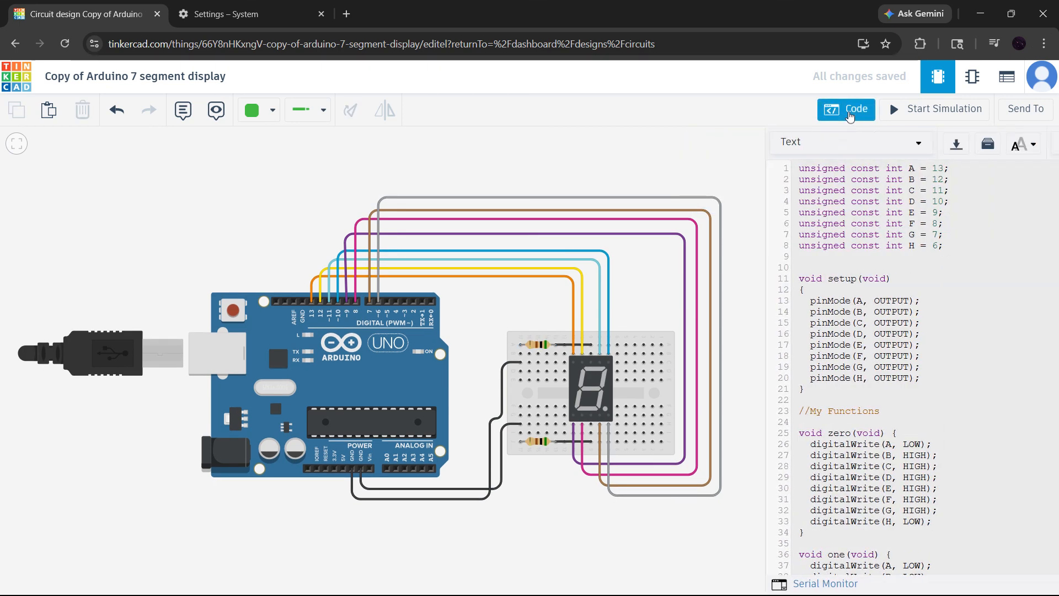
scroll(849, 363, down, 15)
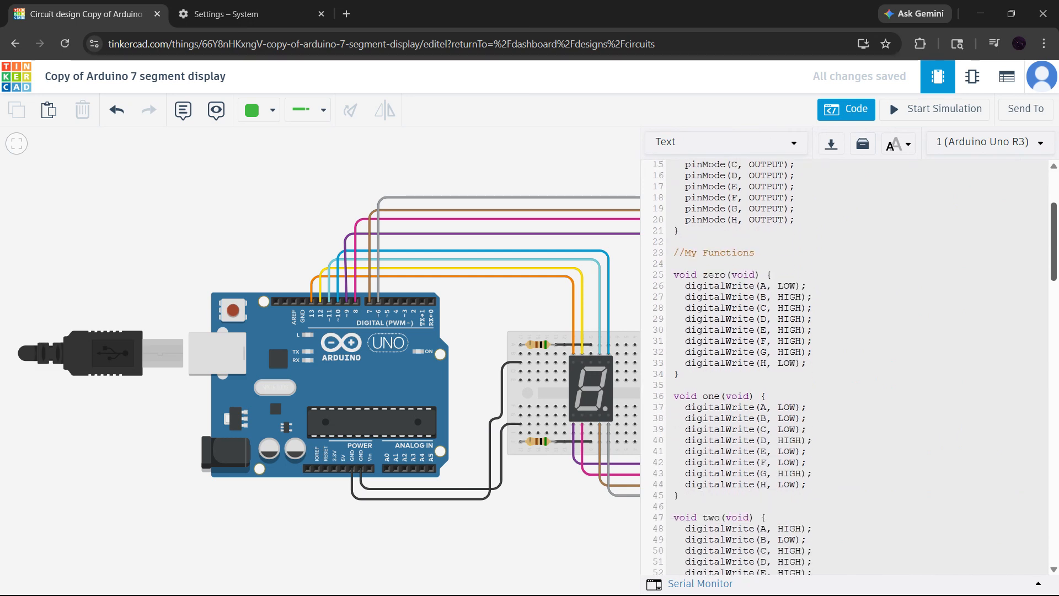
scroll(849, 364, down, 7)
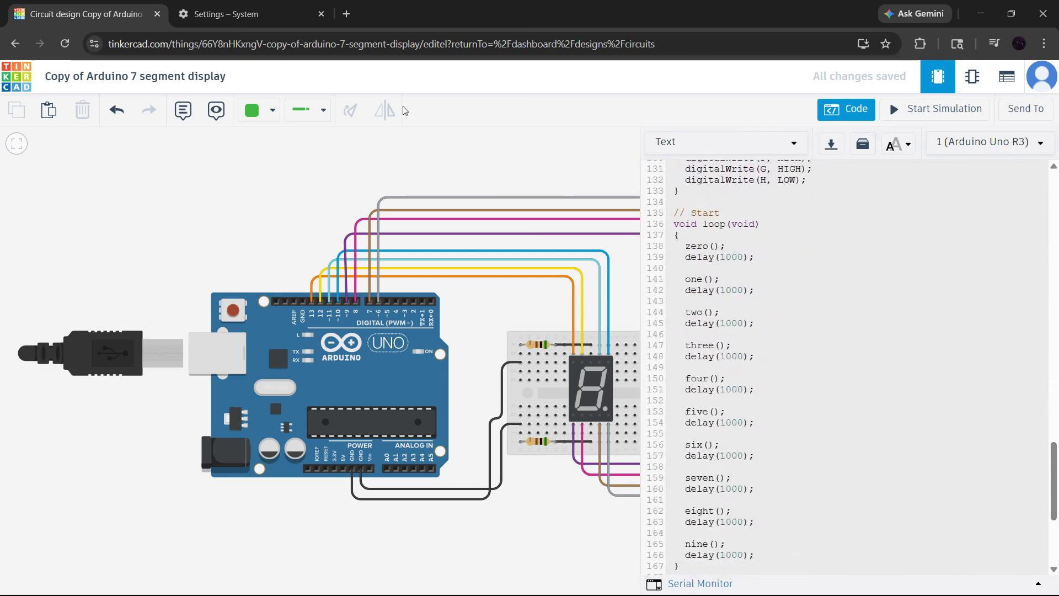
click(274, 21)
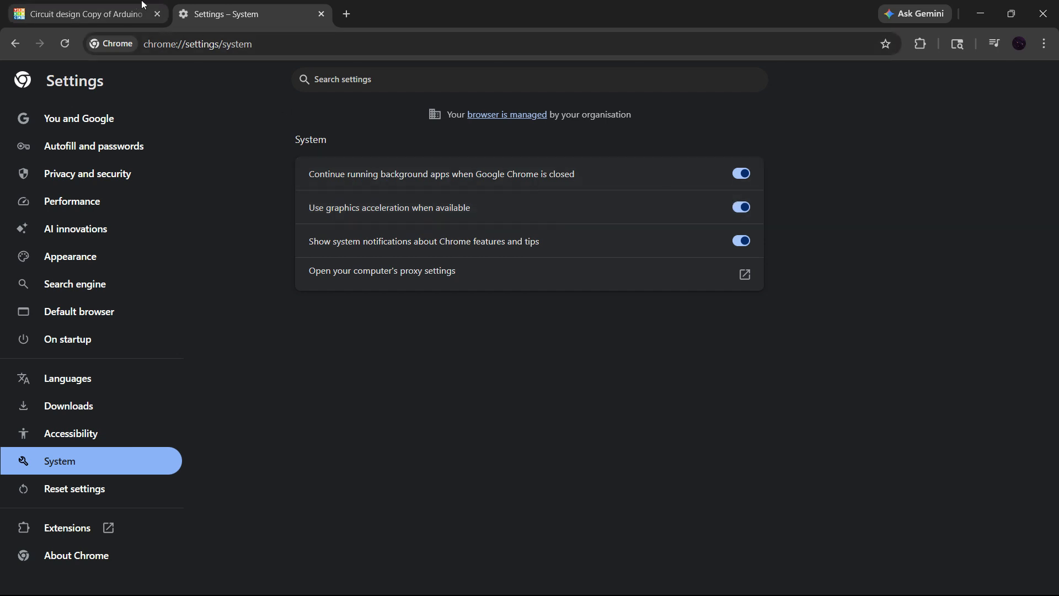
click(123, 4)
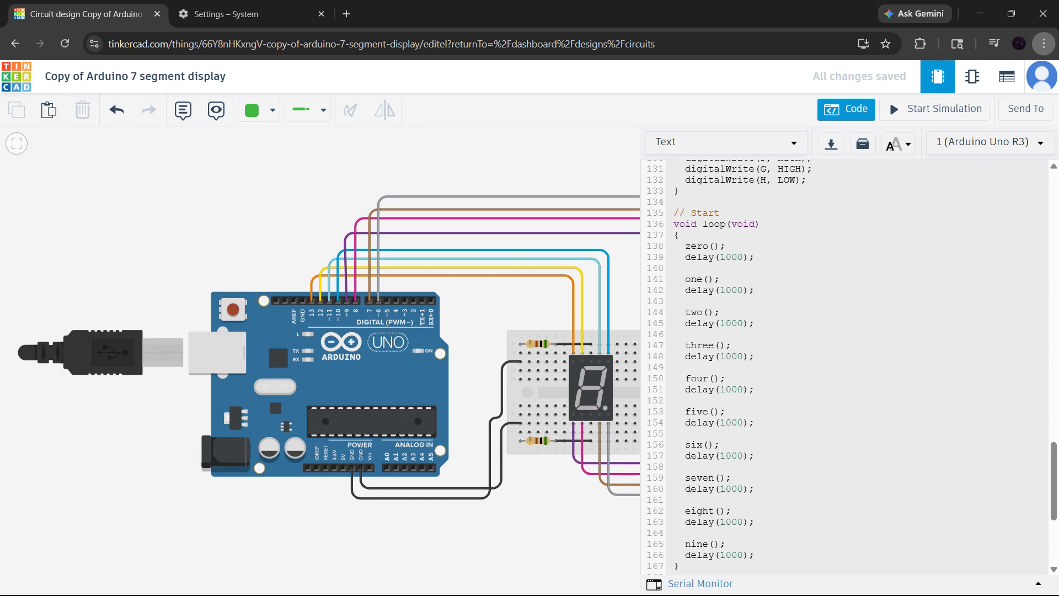
click(845, 109)
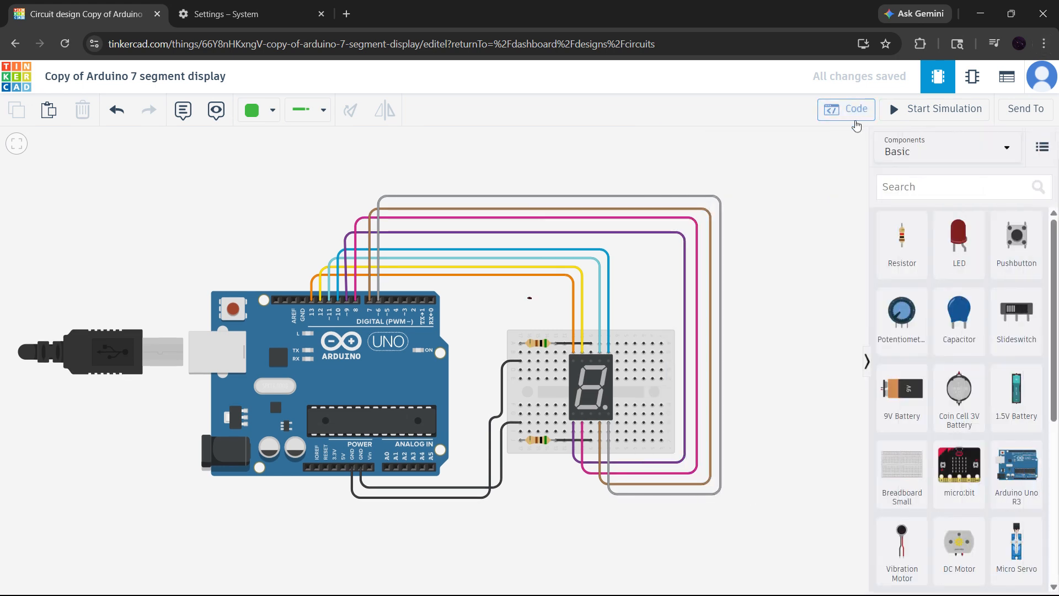